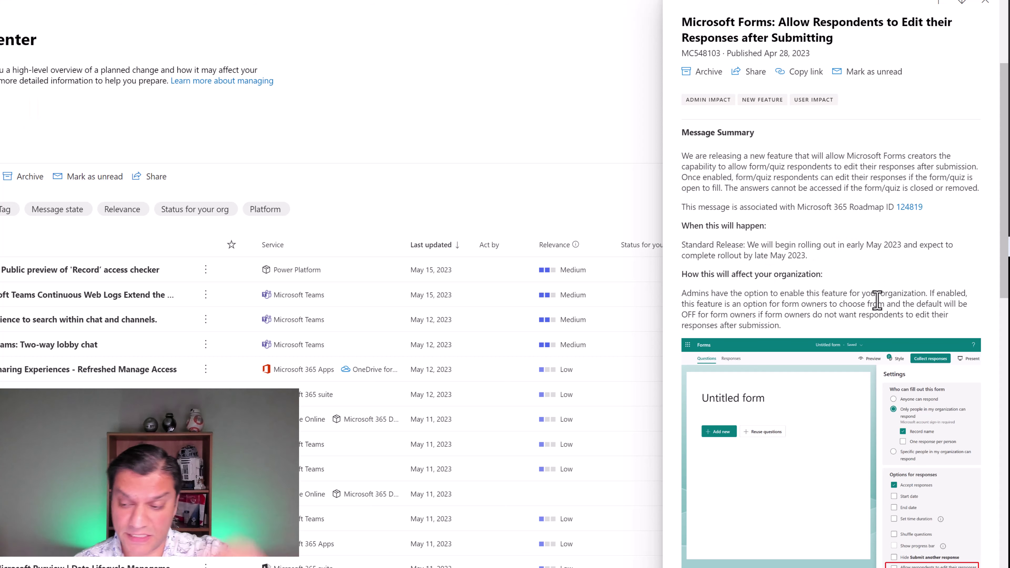
- Scroll through the admin center's Forms settings down to Respondent actions
scroll(876, 299, "down", 5)
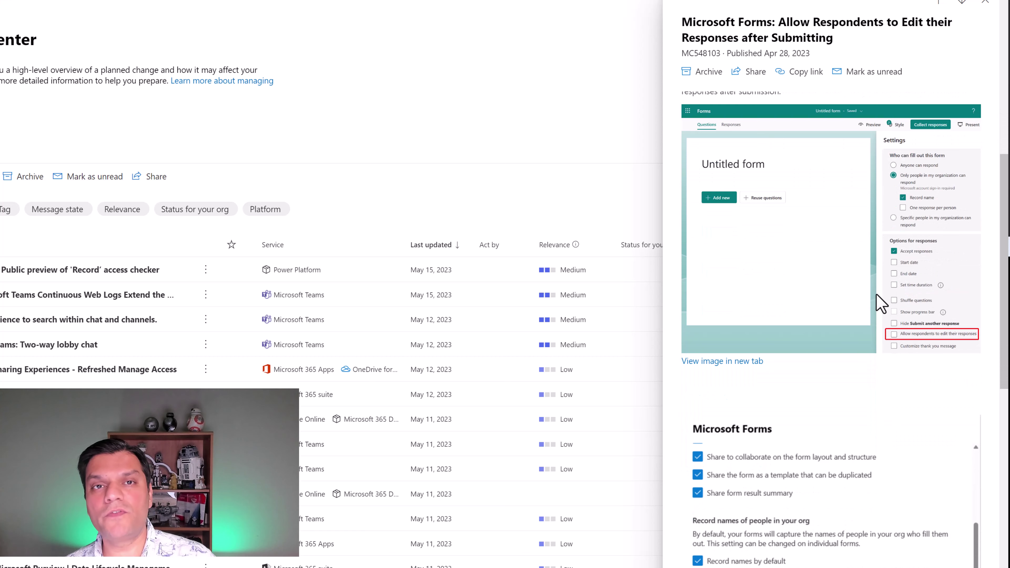
scroll(879, 303, "down", 5)
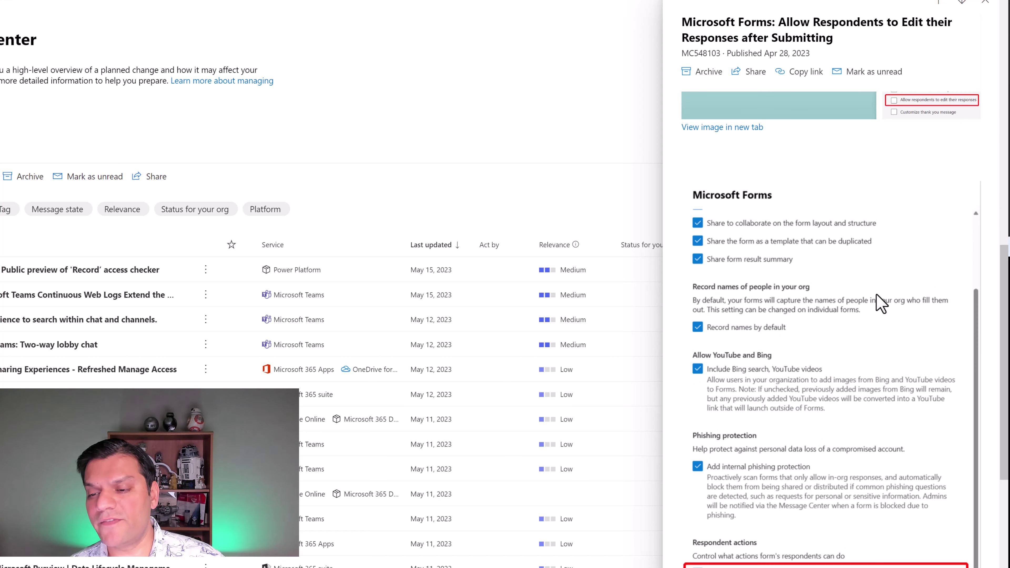
scroll(880, 303, "down", 3)
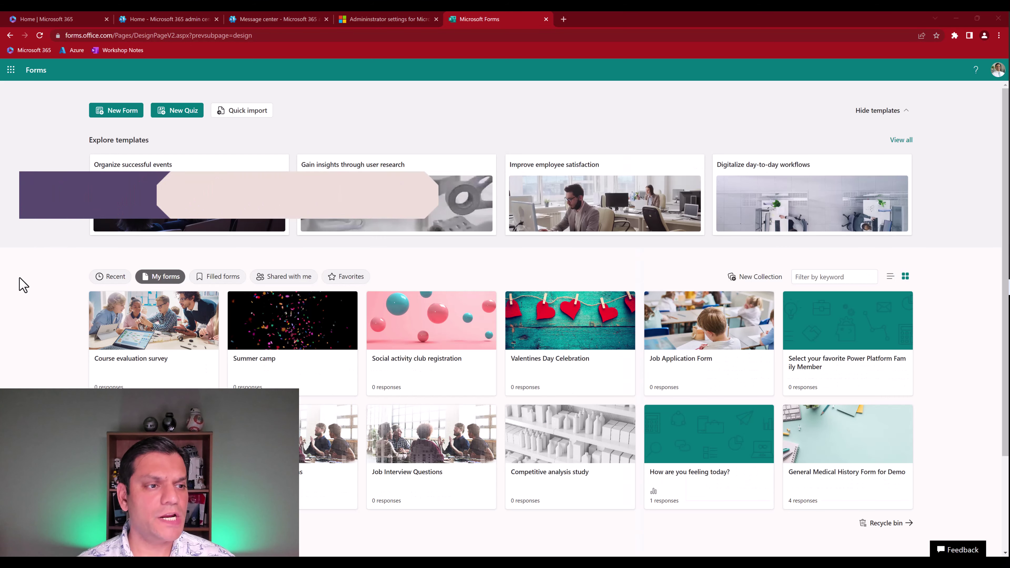
- Create a blank form 'Testing the Edit Feature' with a choice question and a star rating question
left_click(111, 113)
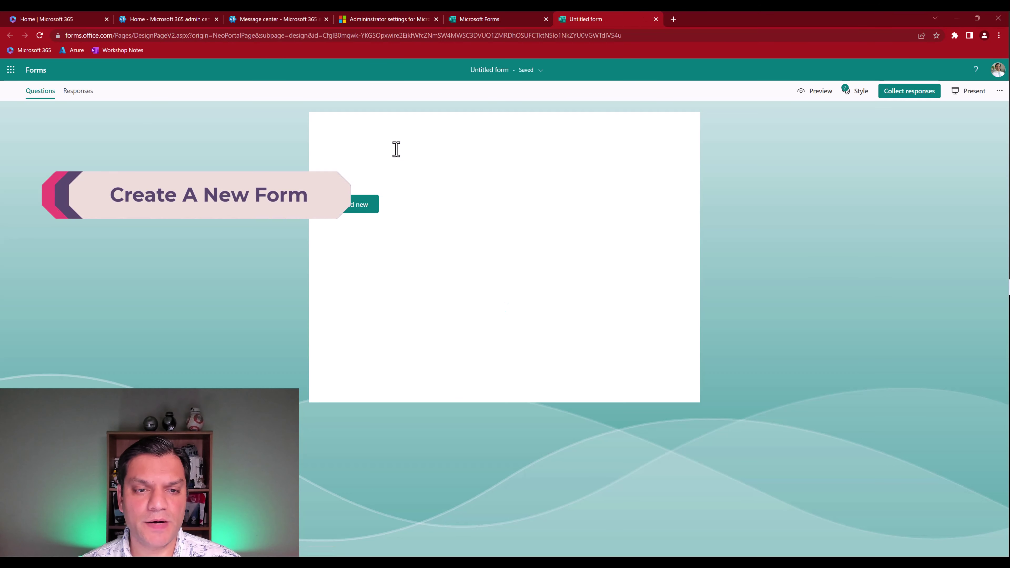
type("Testing t")
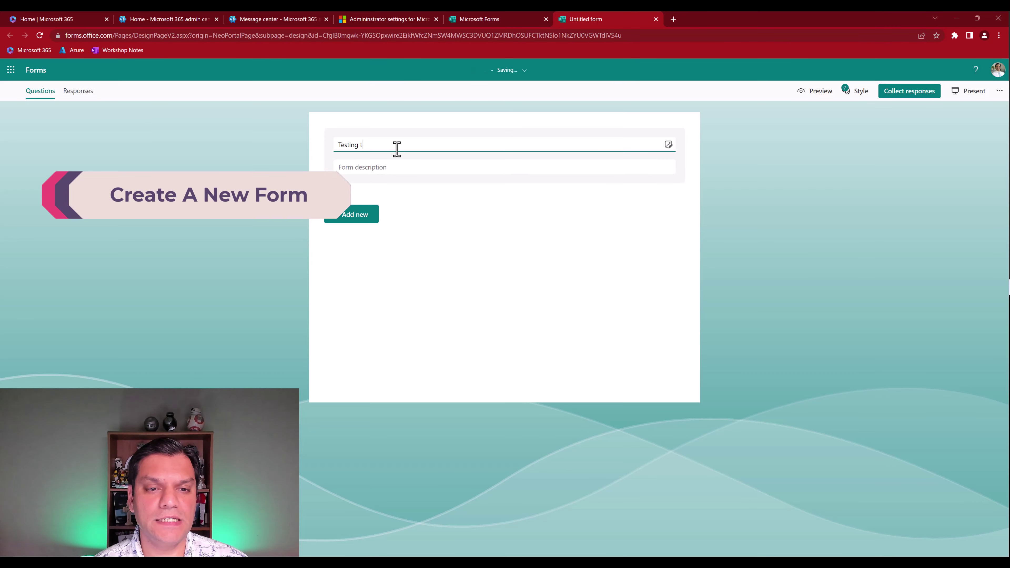
type("he Edit ")
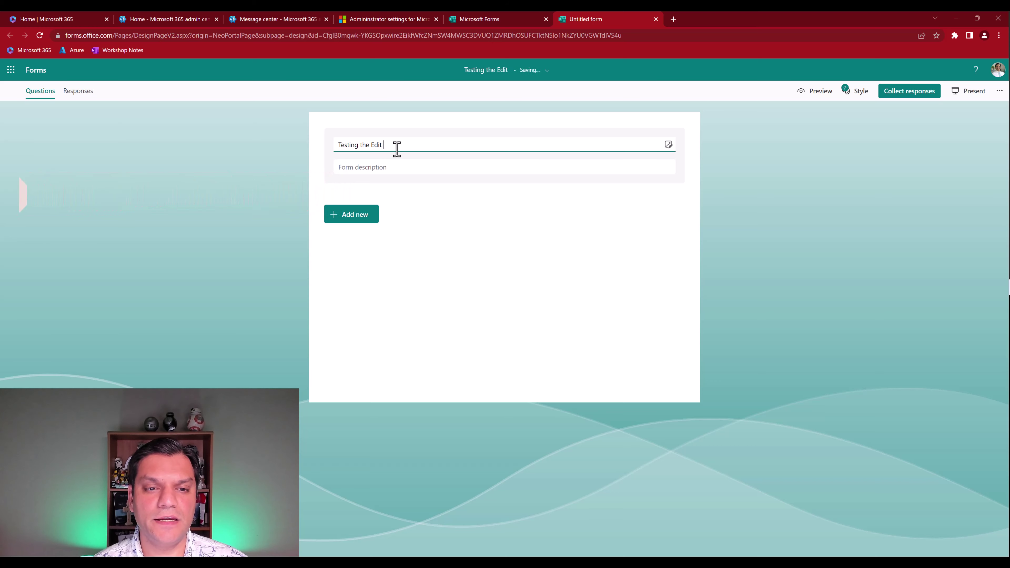
type("Feature")
left_click(376, 219)
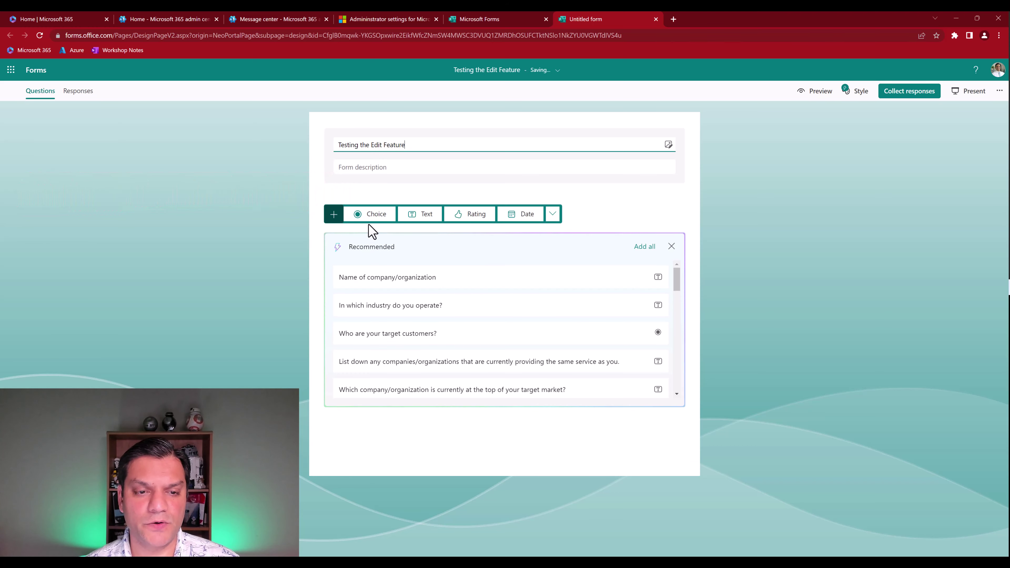
left_click(371, 217)
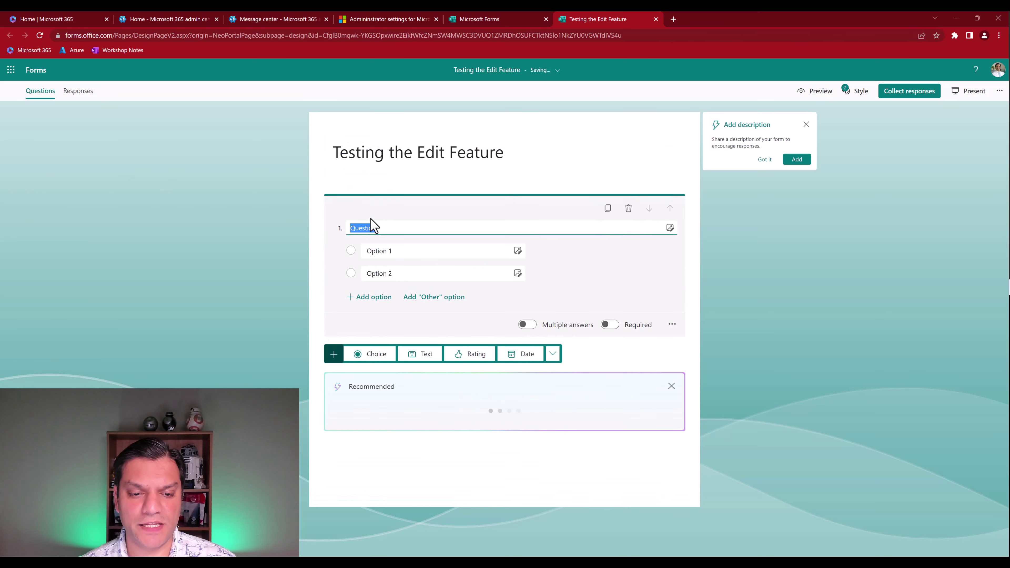
left_click(479, 356)
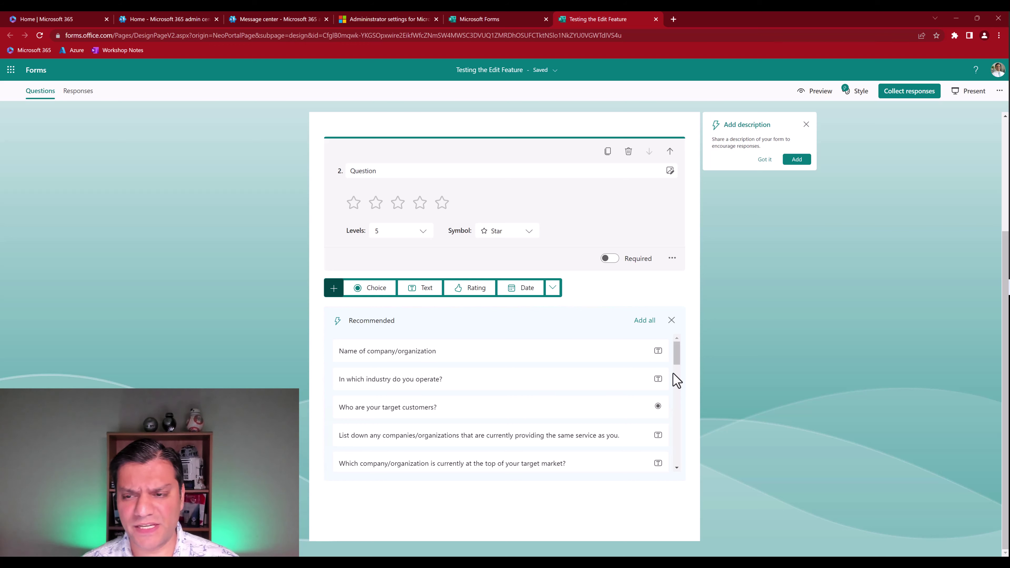
left_click(866, 312)
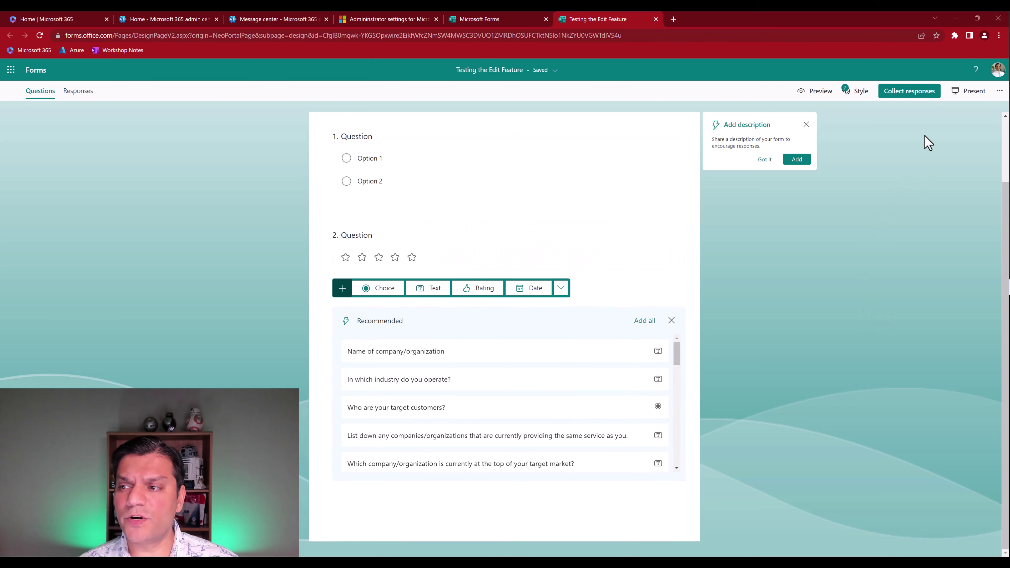
left_click(999, 91)
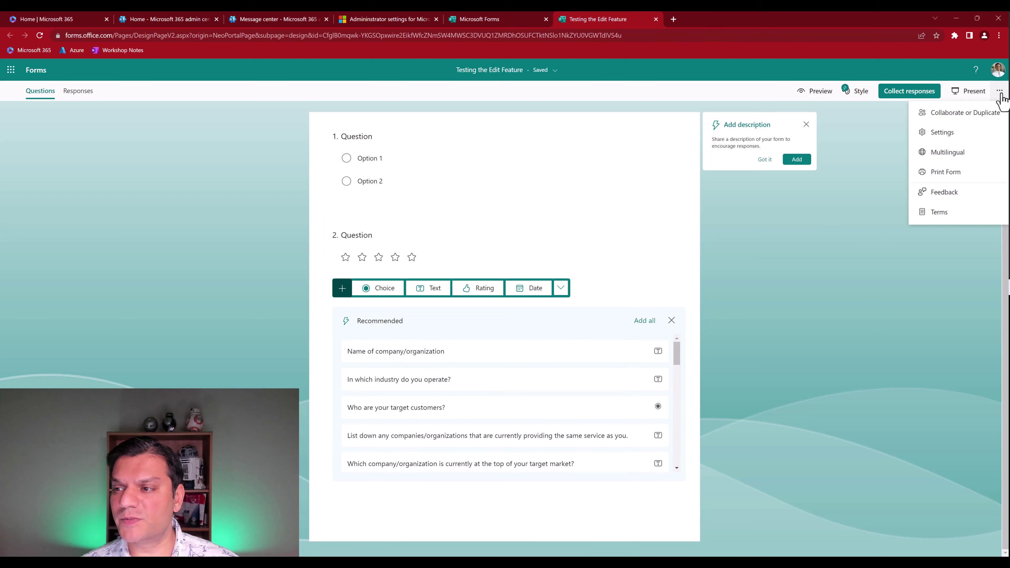
- Enable 'Allow respondents to edit their responses' in the form's settings
left_click(949, 133)
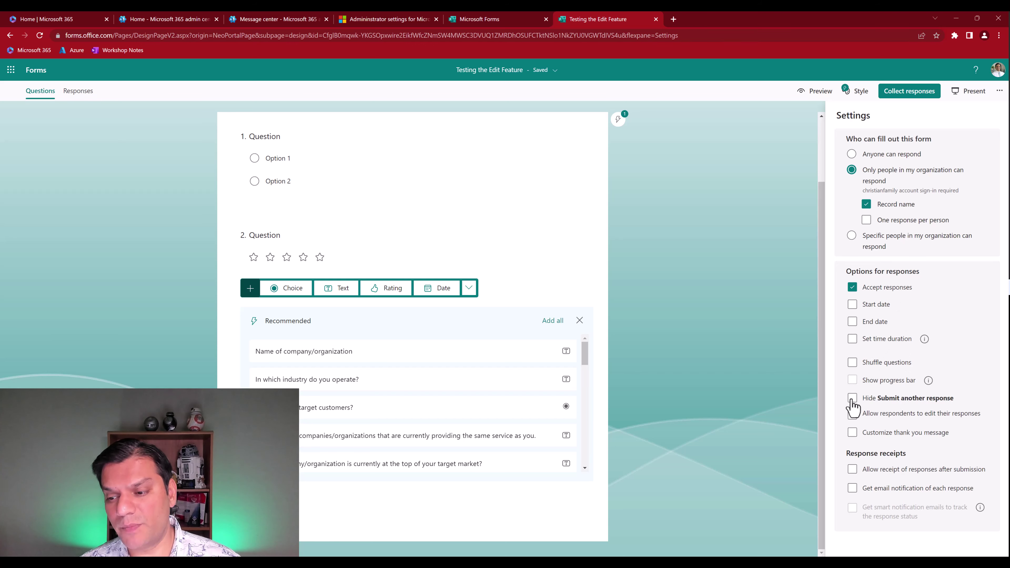
left_click(852, 415)
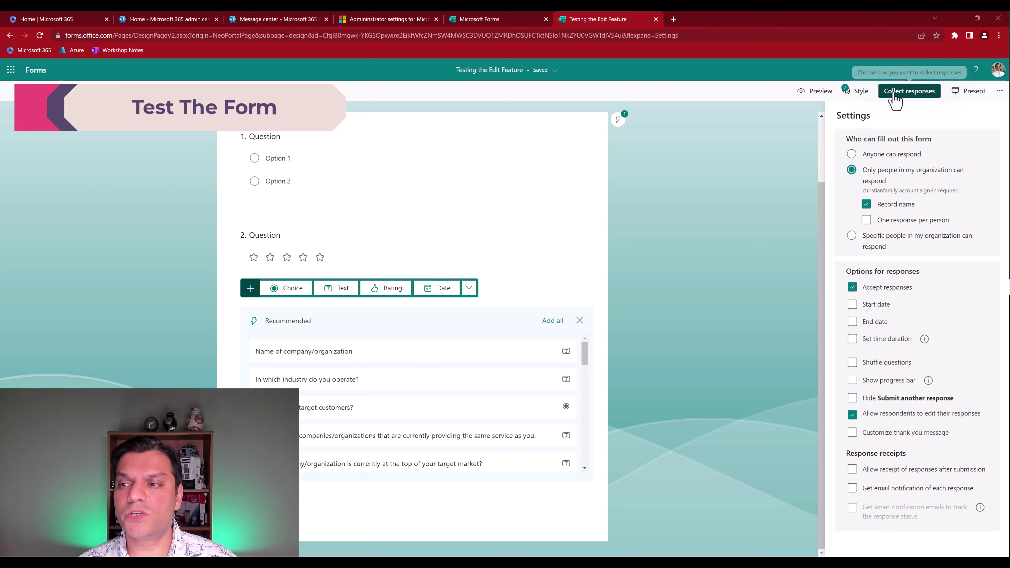
- Copy the form's response link and open it in a new tab of the other browser window
left_click(895, 96)
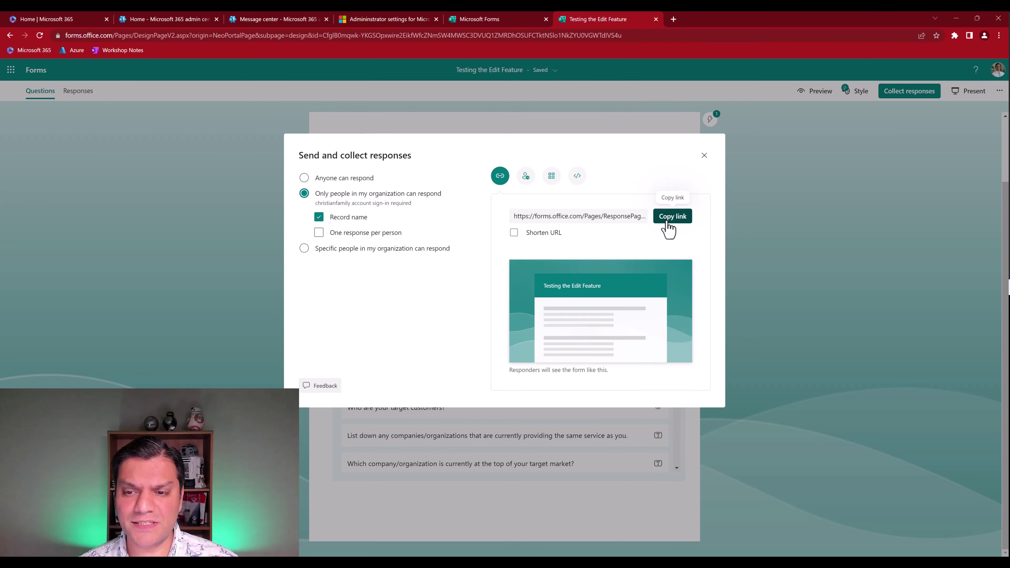
left_click(670, 221)
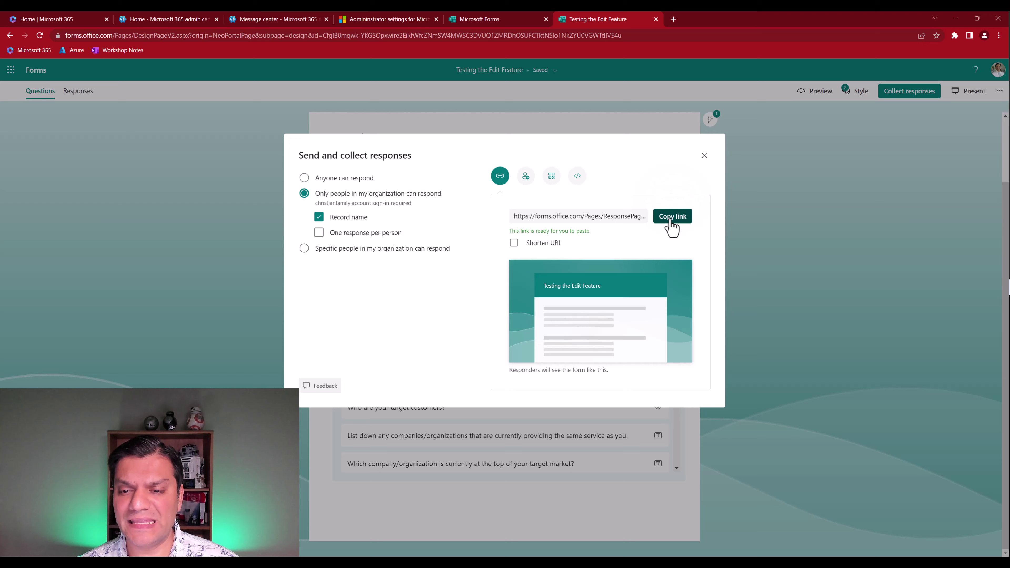
mouse_move(576, 562)
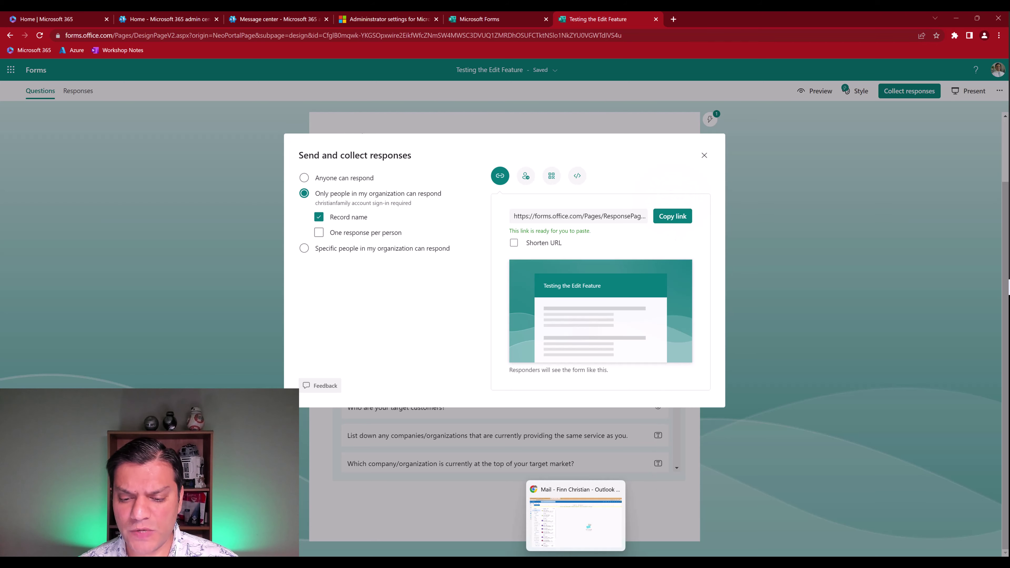
left_click(577, 529)
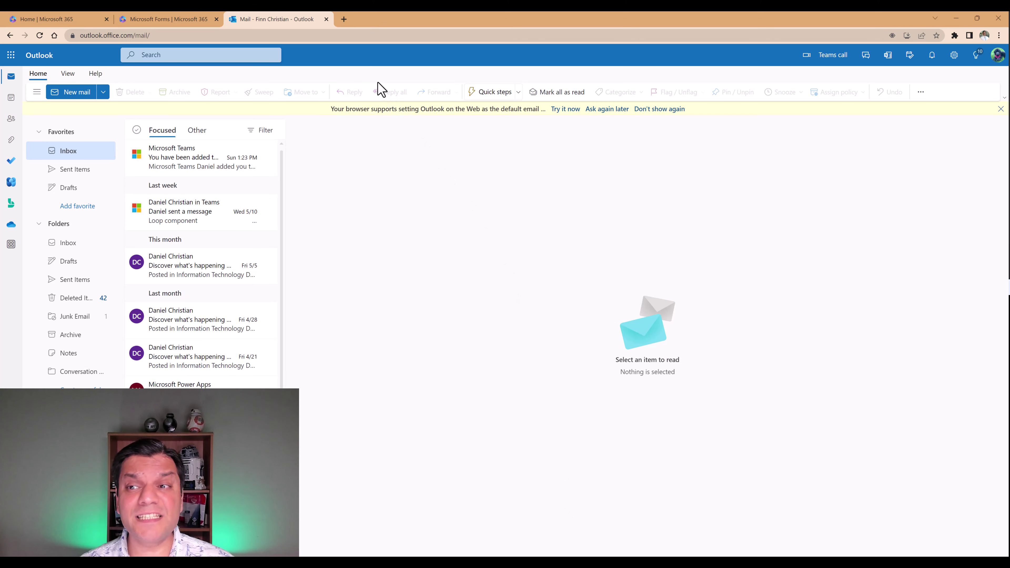
left_click(344, 20)
key("ctrl+v")
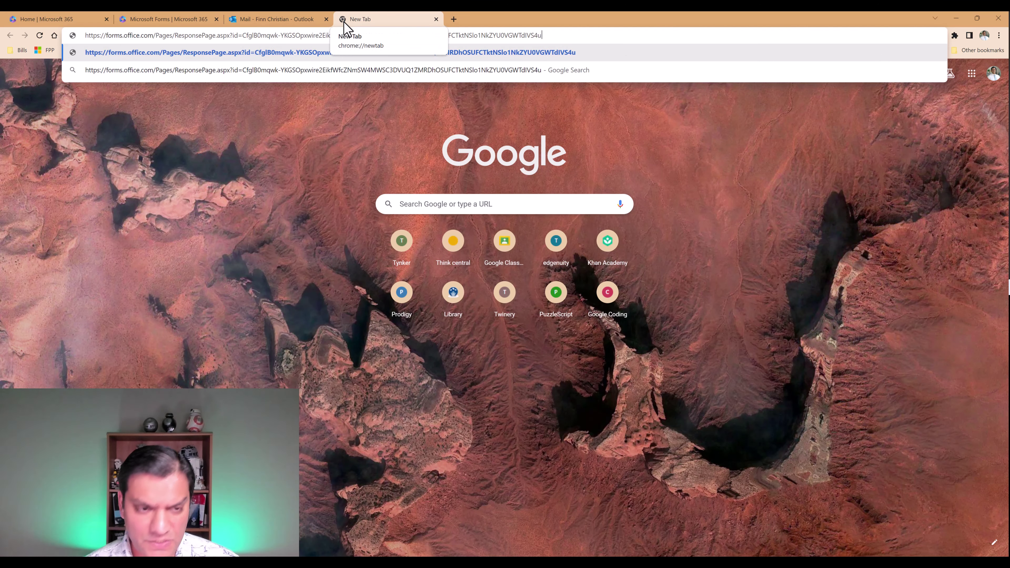
key("Return")
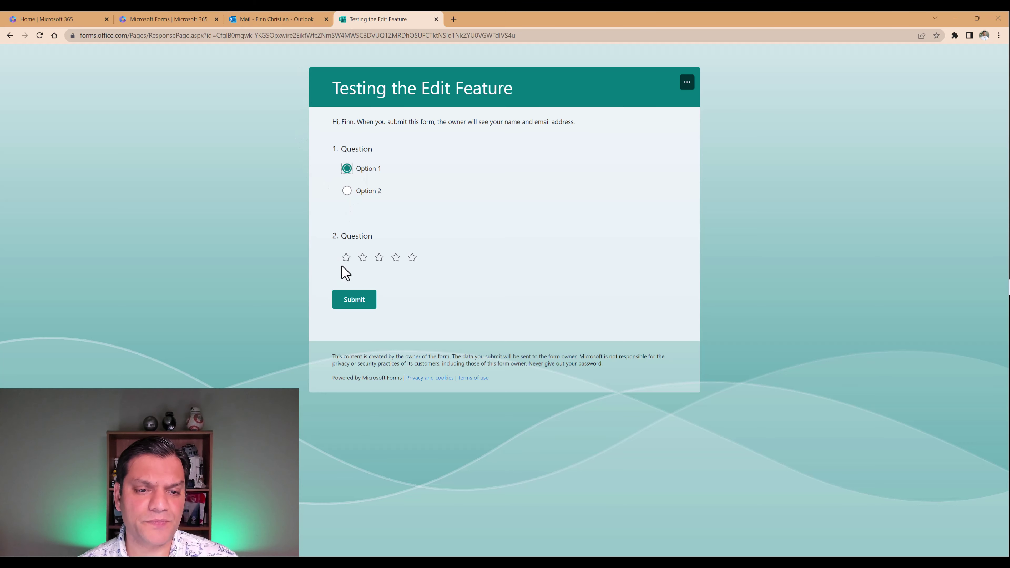
- Rate question 2 five stars, submit the response, and choose 'Save and edit later'
left_click(412, 258)
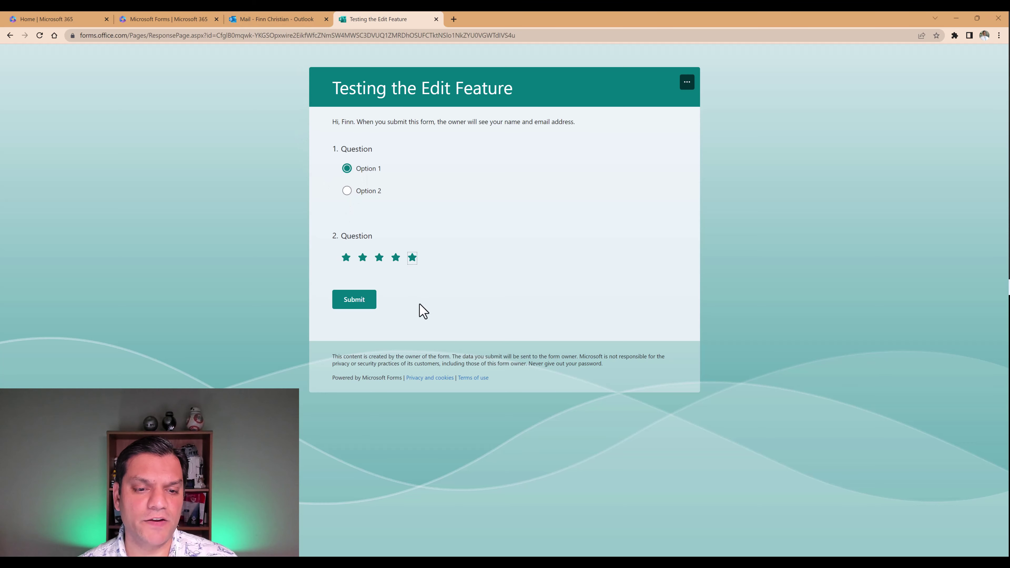
left_click(360, 305)
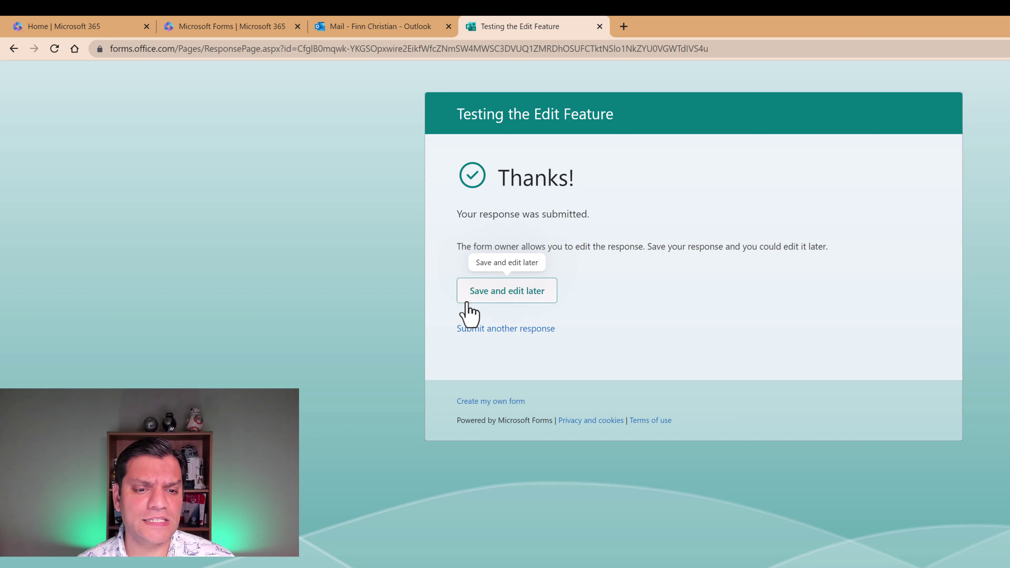
left_click(490, 301)
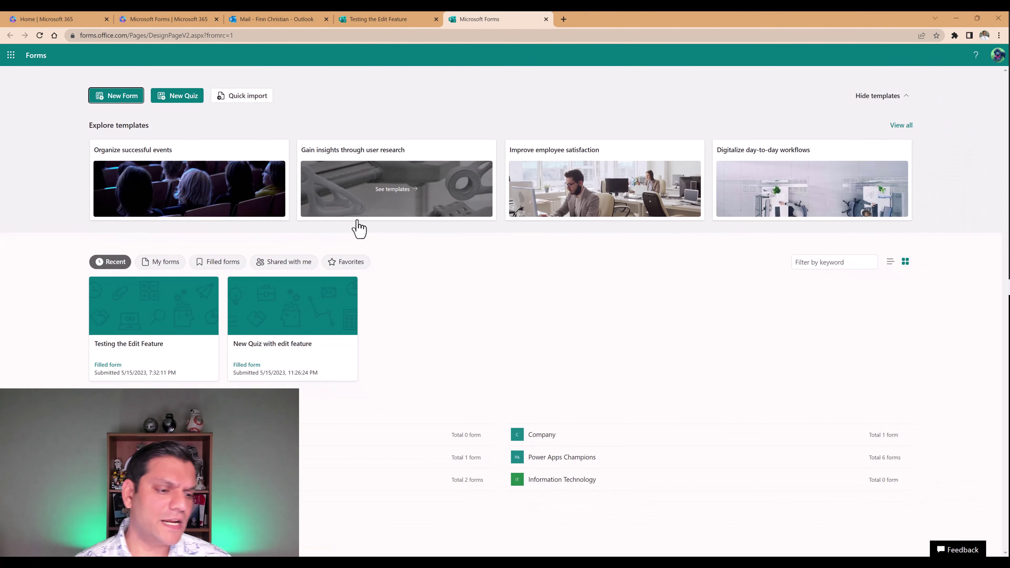
- Reopen the submitted response, change it to Option 2 with three stars, and resubmit
left_click(114, 359)
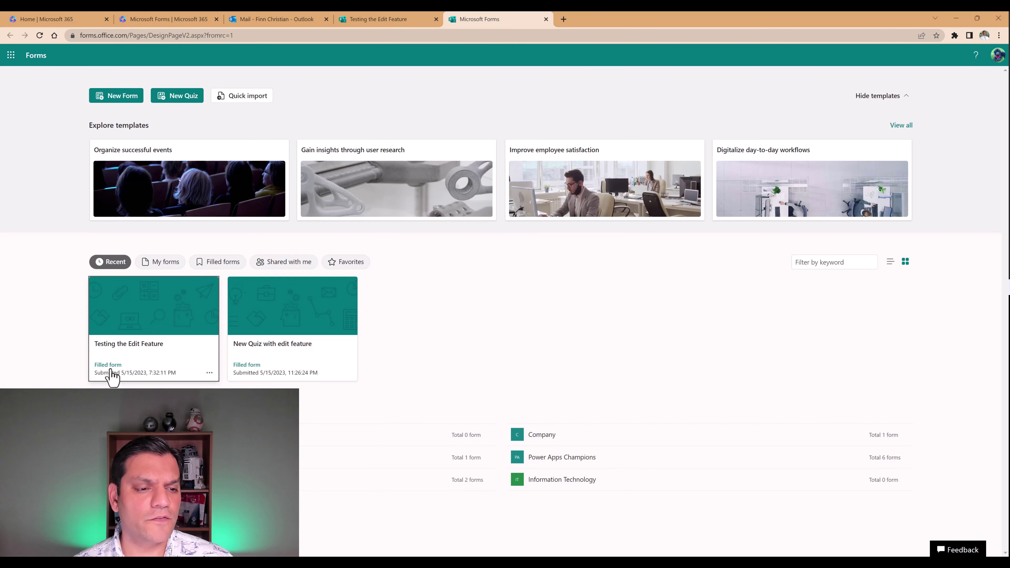
left_click(112, 374)
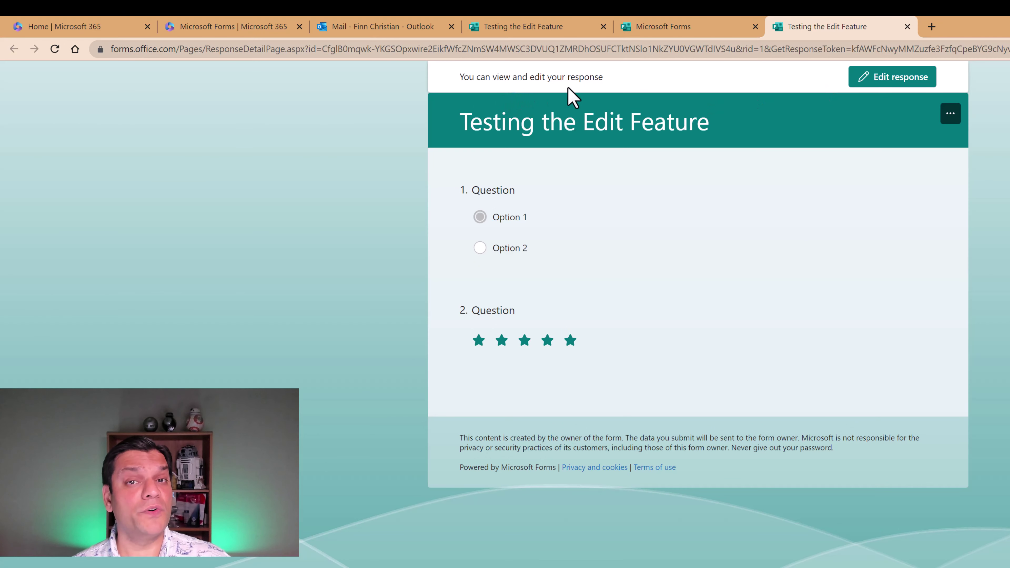
left_click(890, 79)
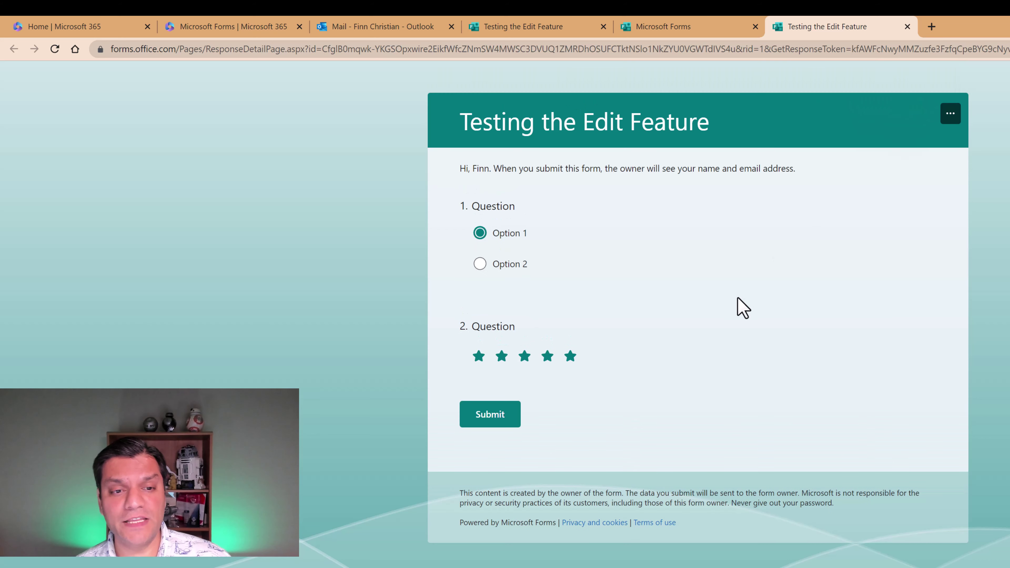
left_click(485, 264)
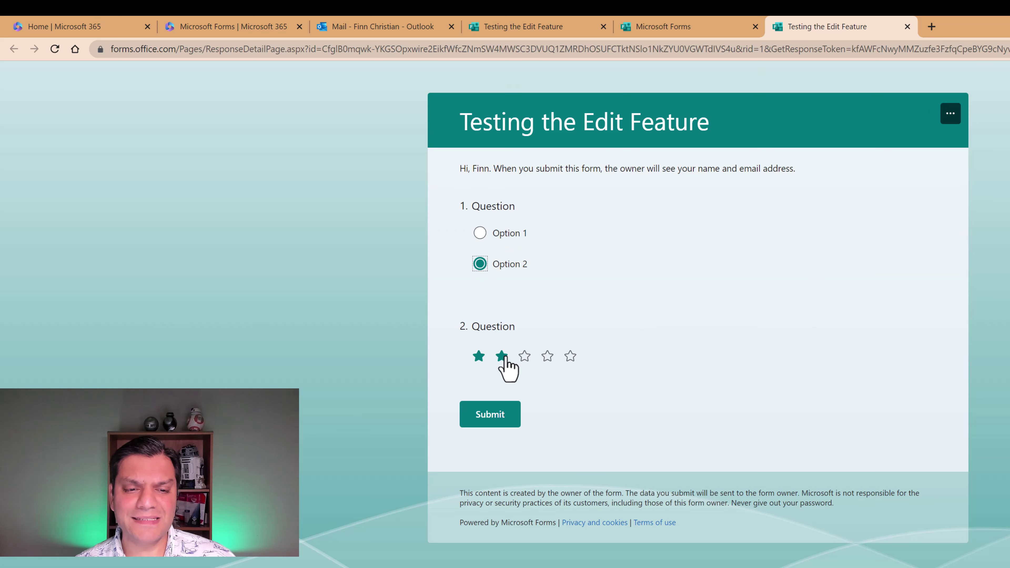
left_click(524, 358)
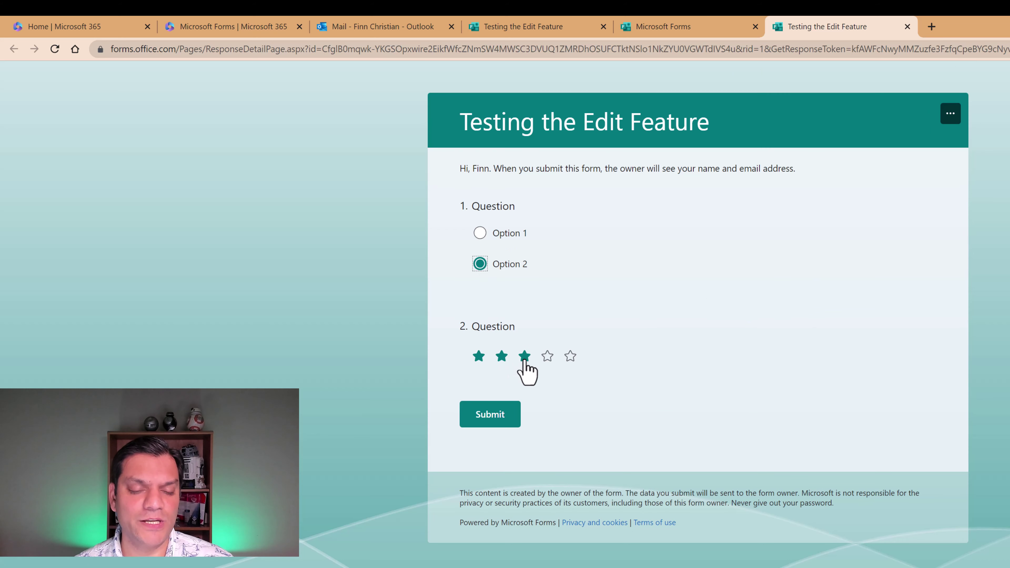
left_click(490, 416)
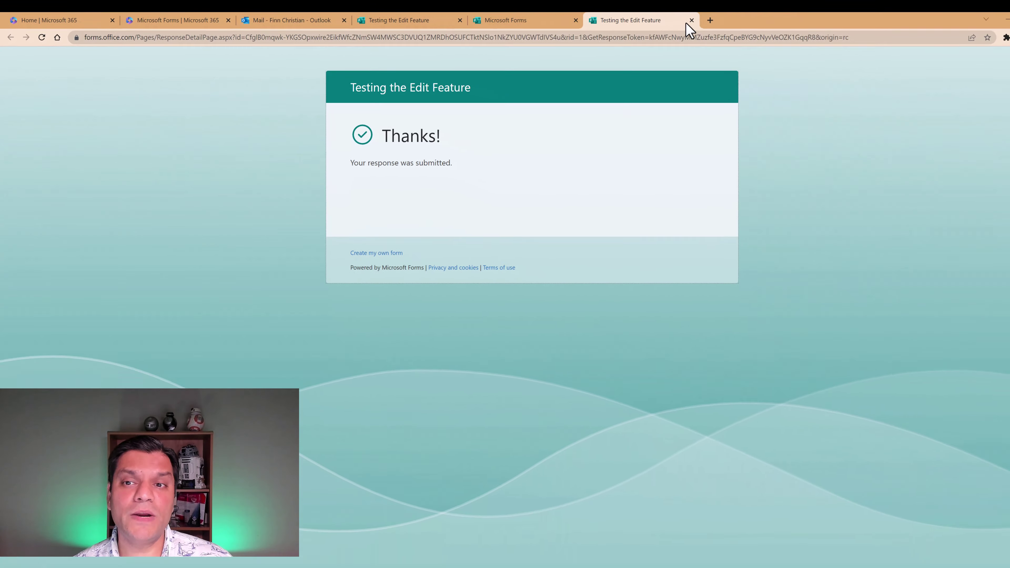
- Close the response page, reload Forms home, and reopen the filled response in edit mode
left_click(691, 20)
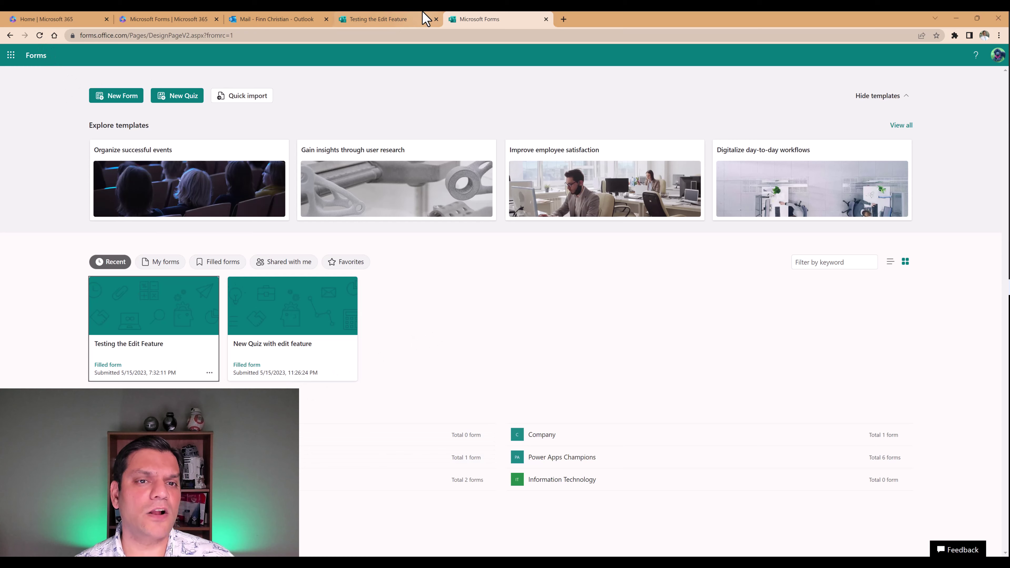
left_click(40, 36)
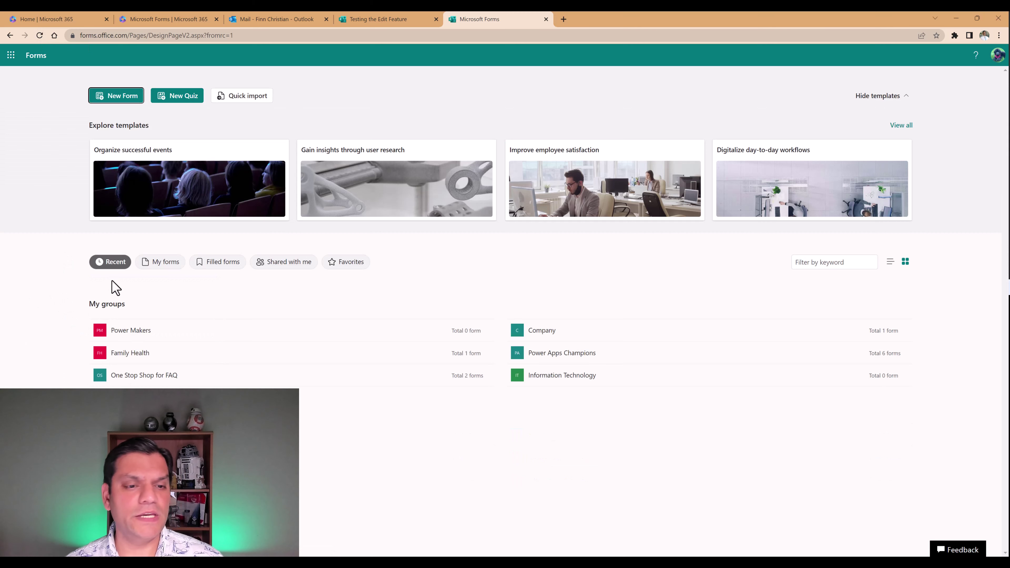
left_click(215, 262)
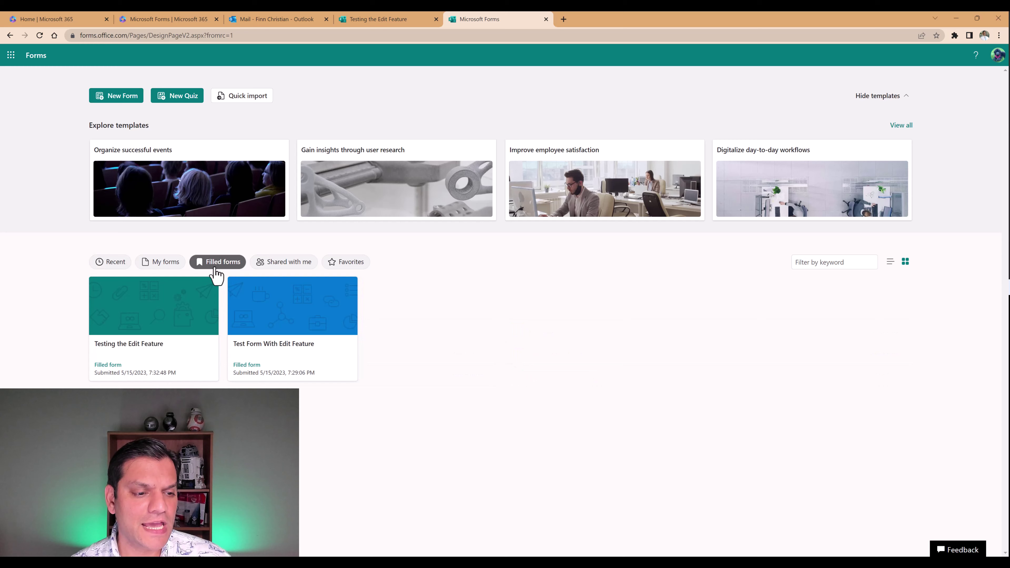
left_click(139, 361)
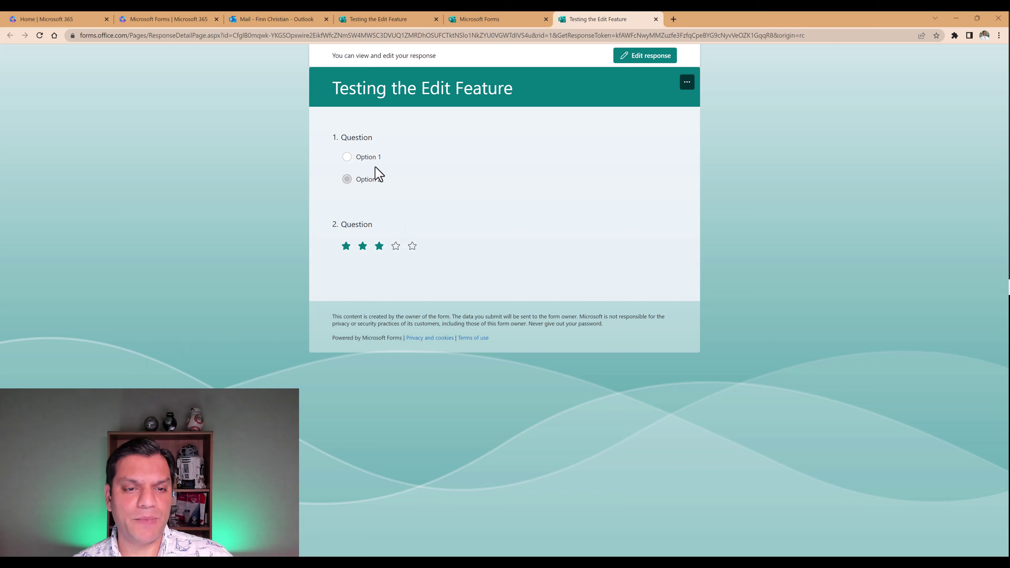
left_click(627, 59)
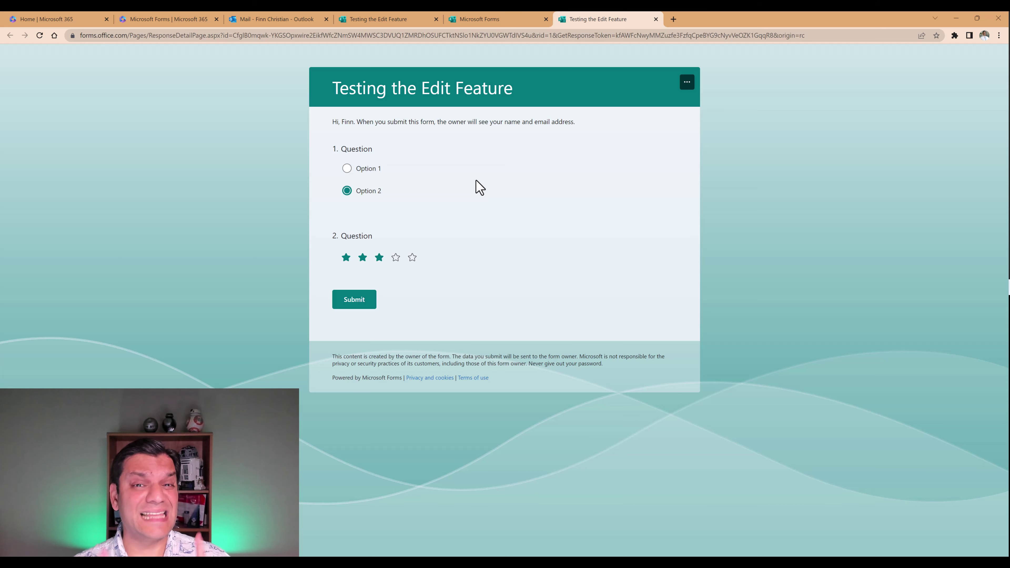
mouse_move(595, 564)
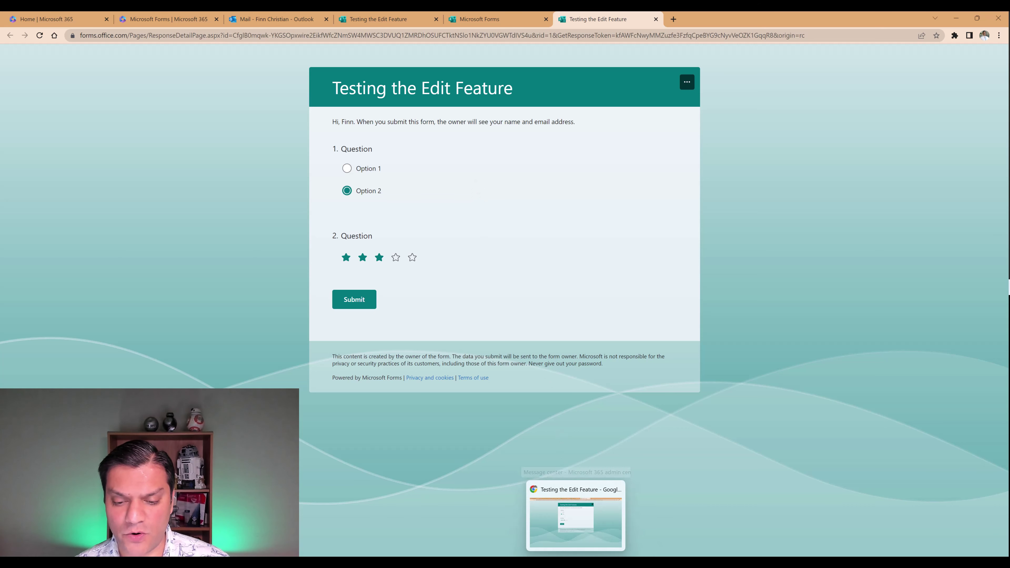
- Turn off Accept responses in the form's settings, then return to the respondent's window
left_click(540, 513)
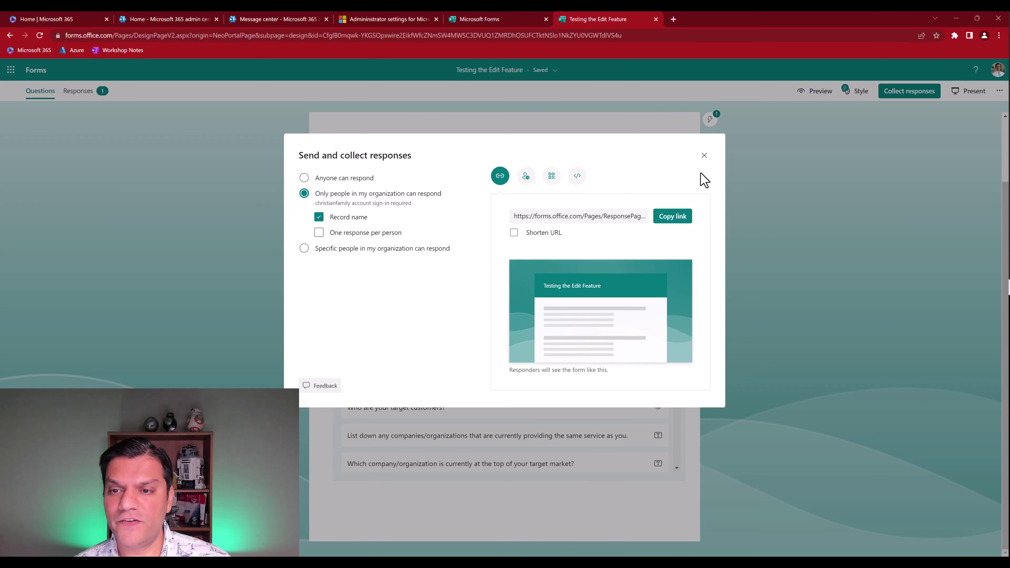
left_click(705, 160)
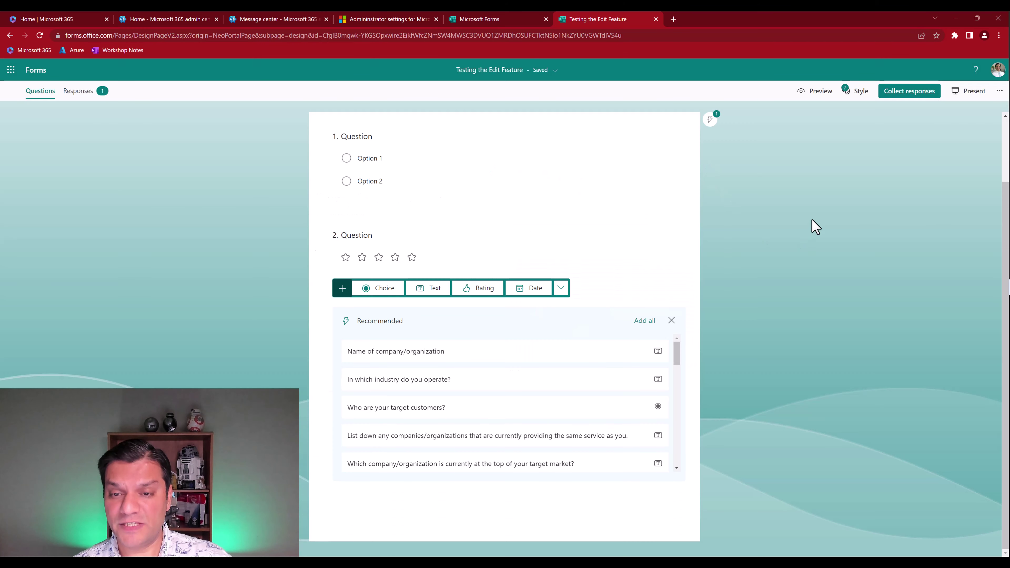
left_click(999, 91)
left_click(942, 133)
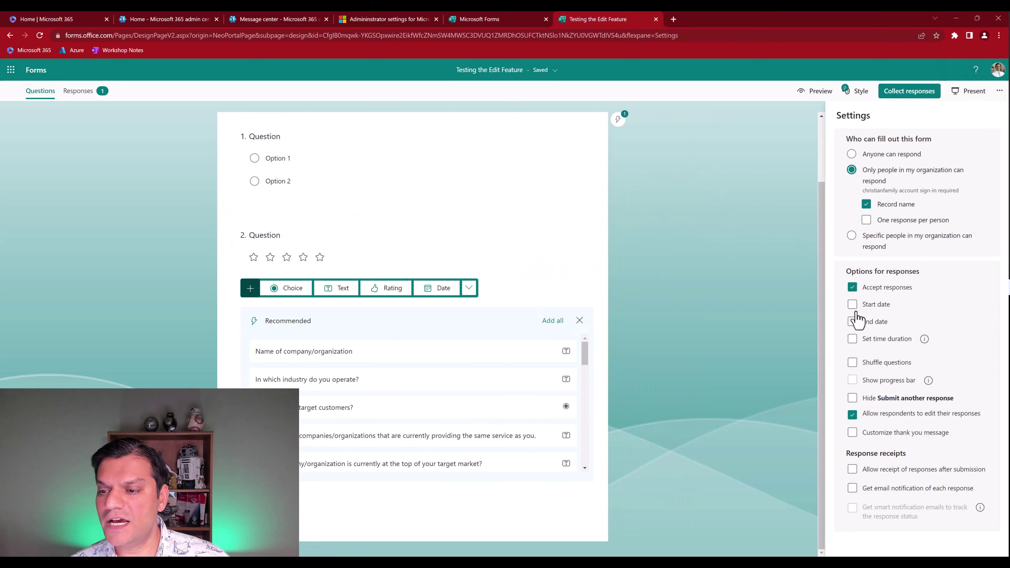
left_click(882, 291)
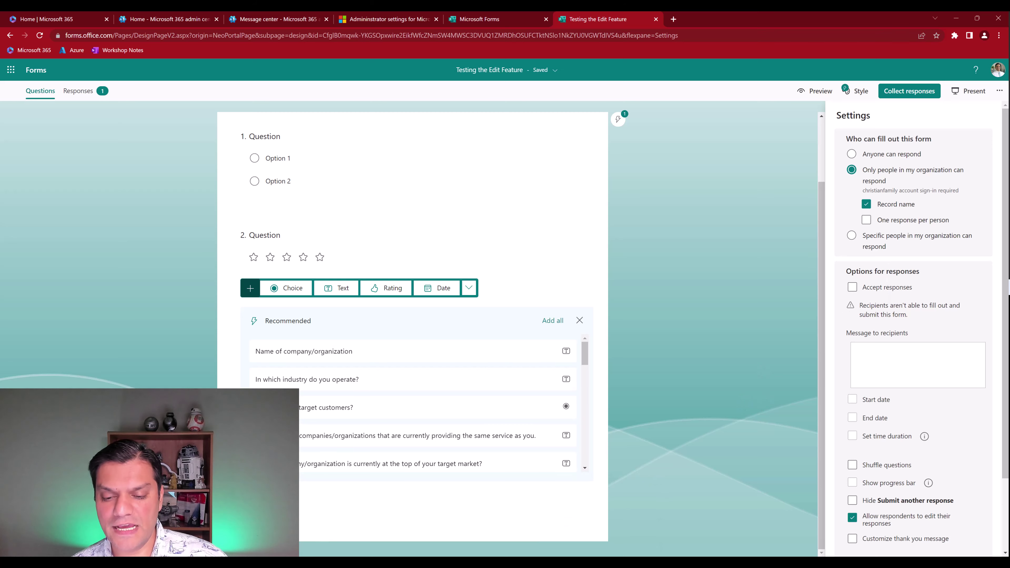
left_click(575, 516)
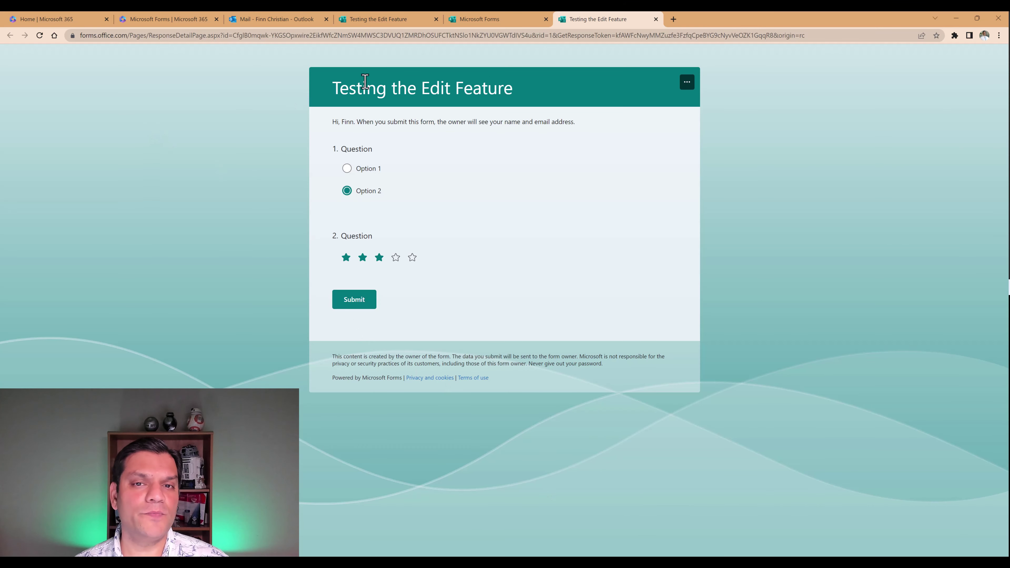
- Reopen the filled response, edit it and attempt to resubmit, which is refused
left_click(655, 20)
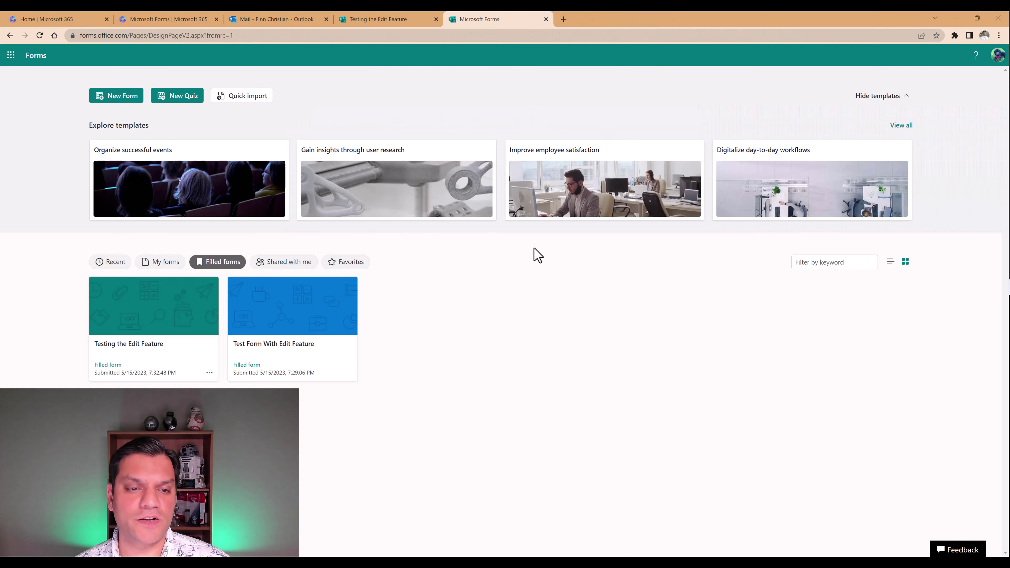
left_click(158, 343)
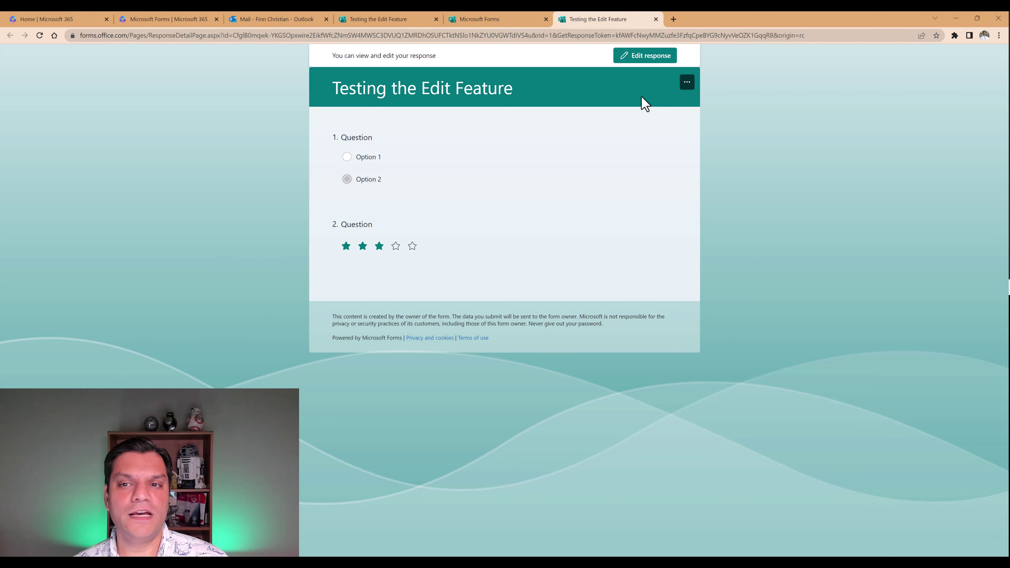
left_click(652, 57)
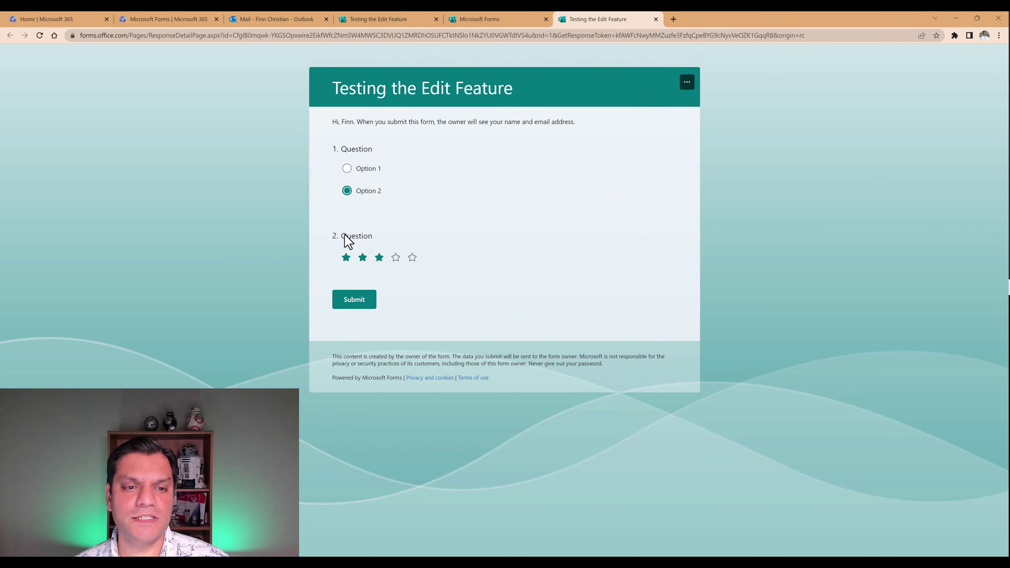
left_click(360, 303)
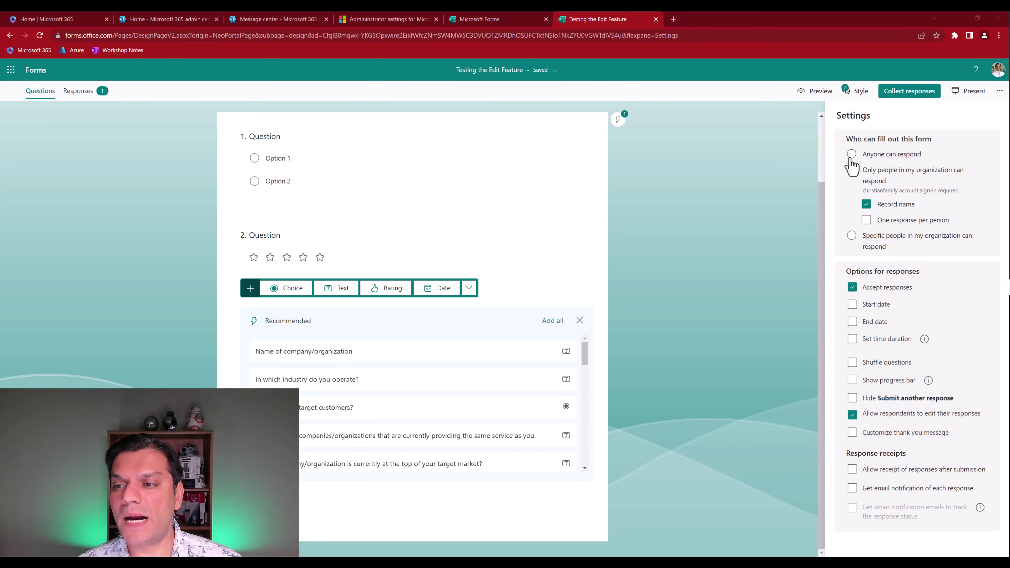
- Set the form to 'Anyone can respond' and copy its share link
left_click(895, 157)
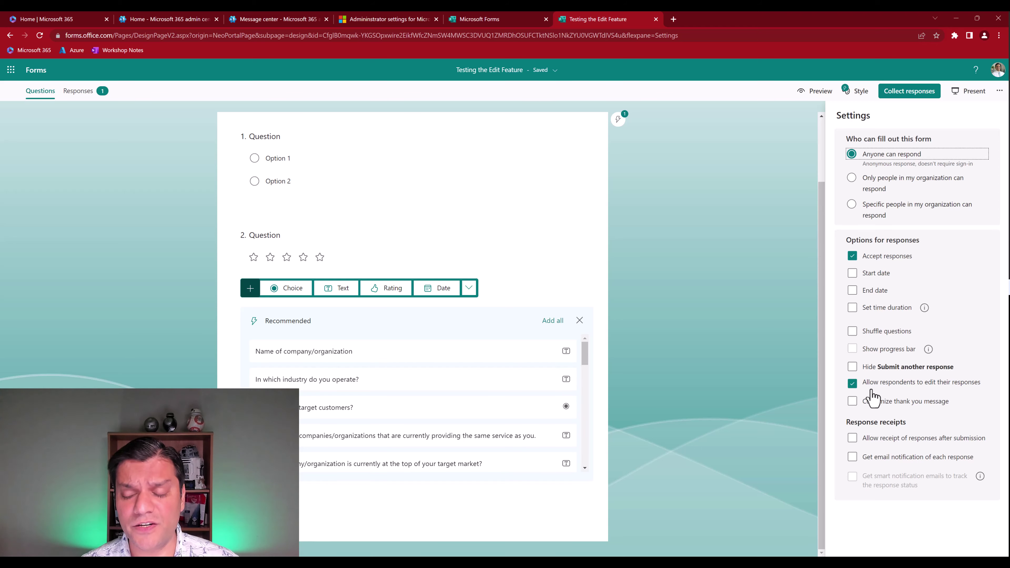
left_click(916, 91)
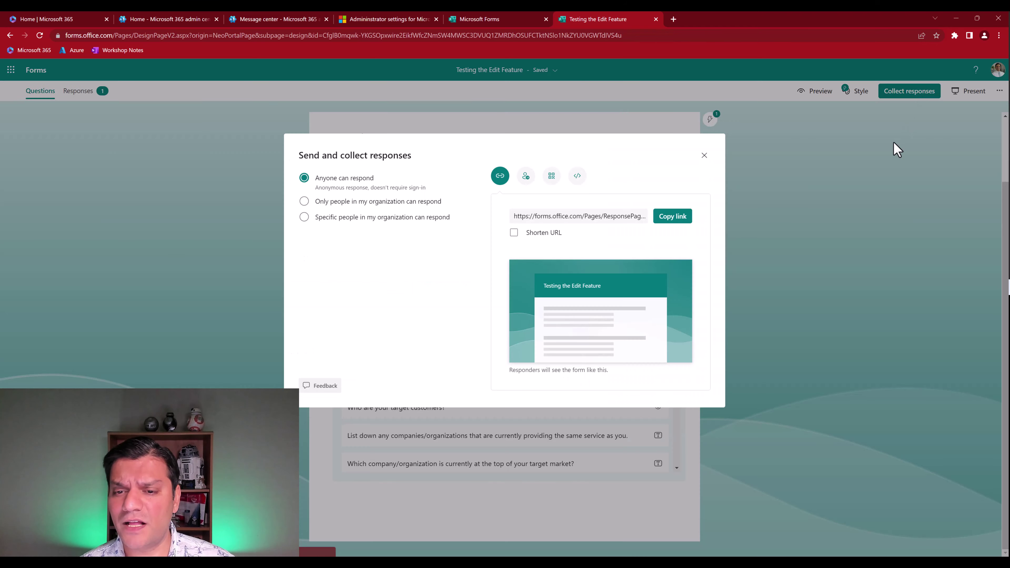
left_click(668, 225)
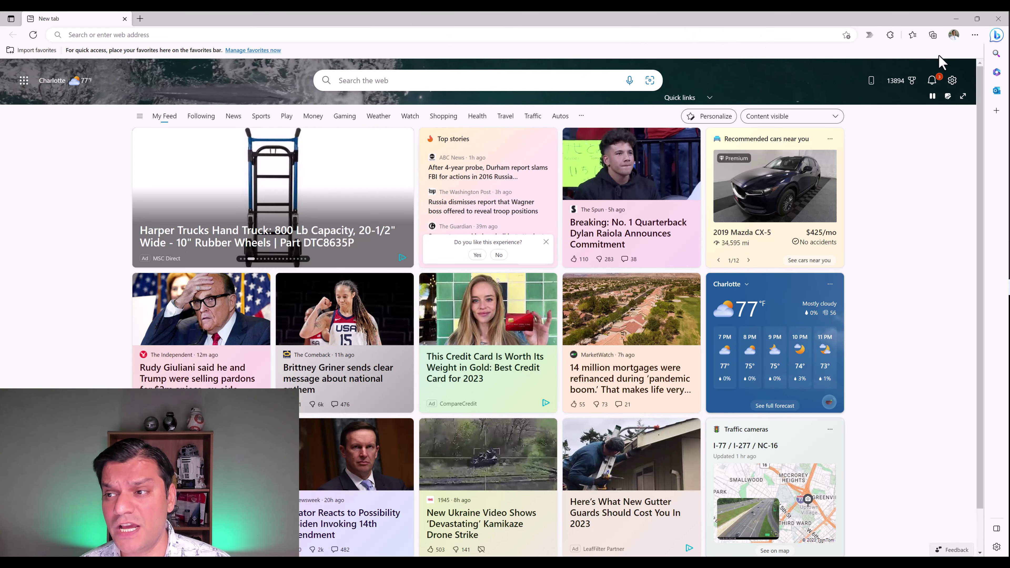
- Load the copied form link in a new InPrivate browser window
left_click(974, 34)
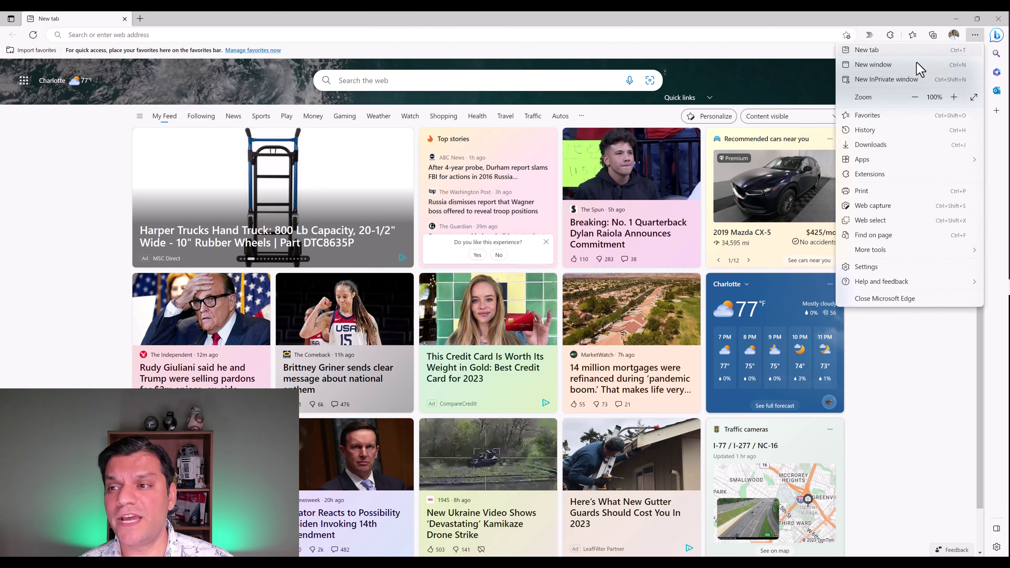
left_click(908, 80)
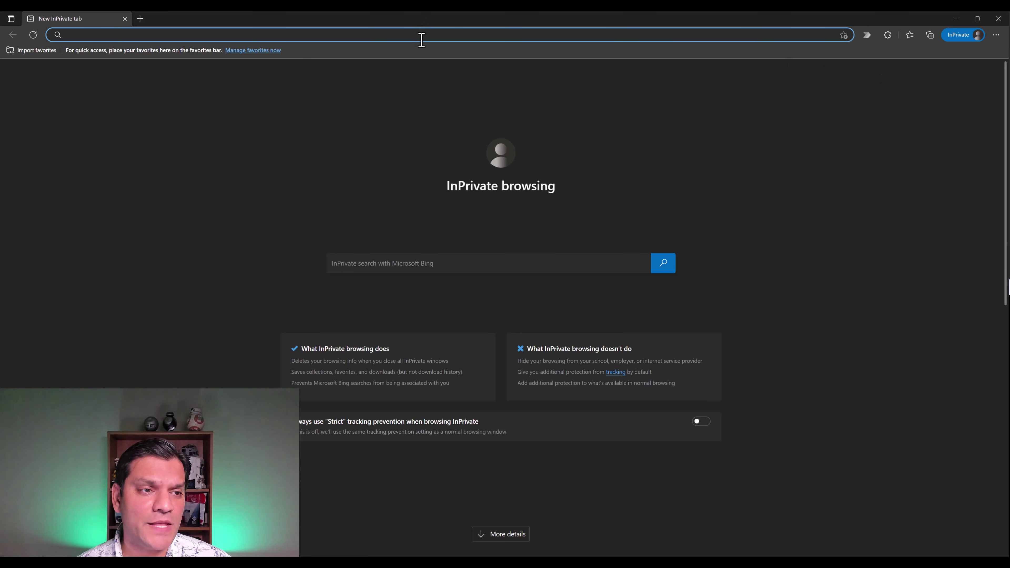
key("ctrl+v")
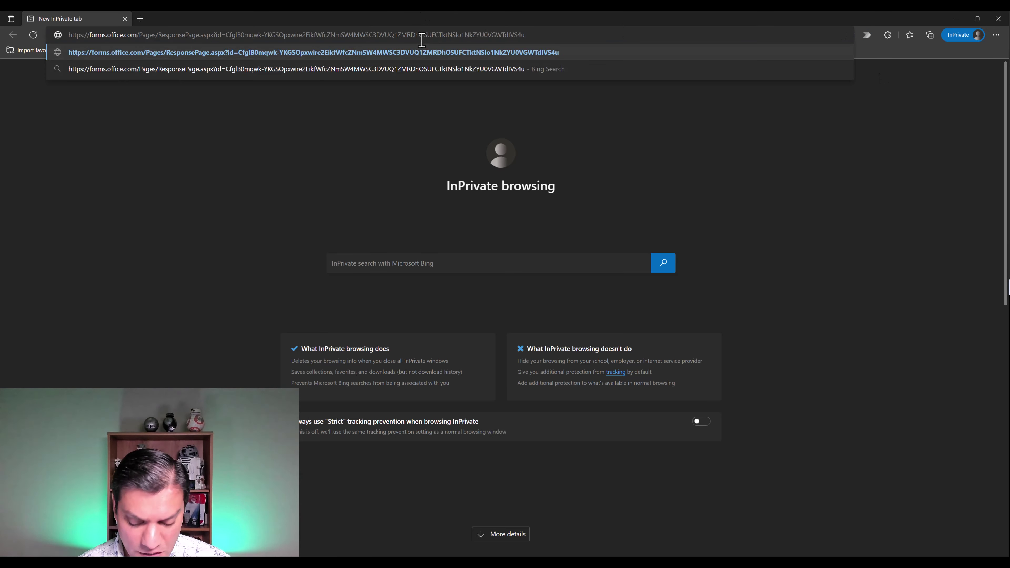
key("Return")
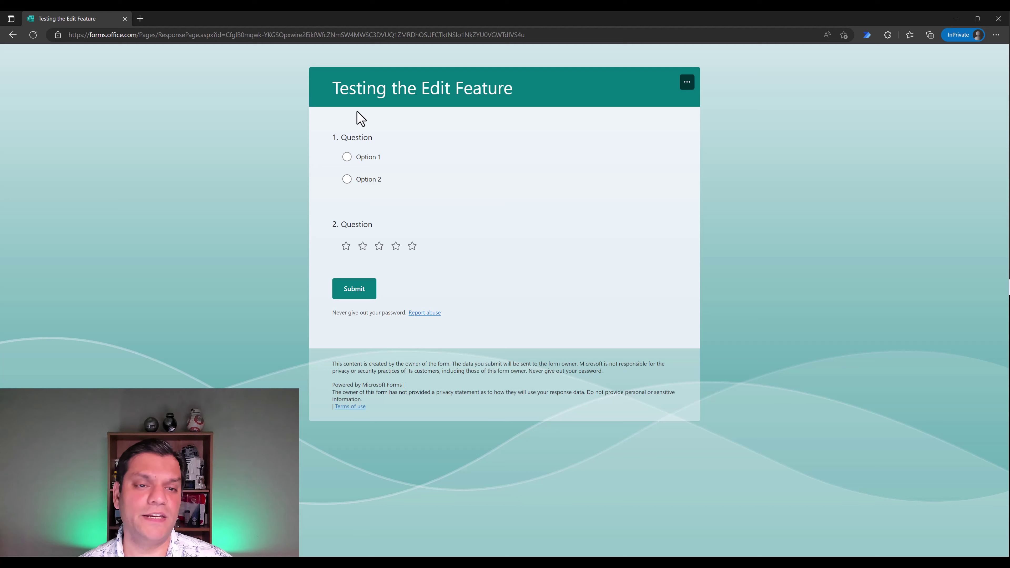
- Answer Option 1 with five stars, submit anonymously, and choose Save and edit later
left_click(365, 160)
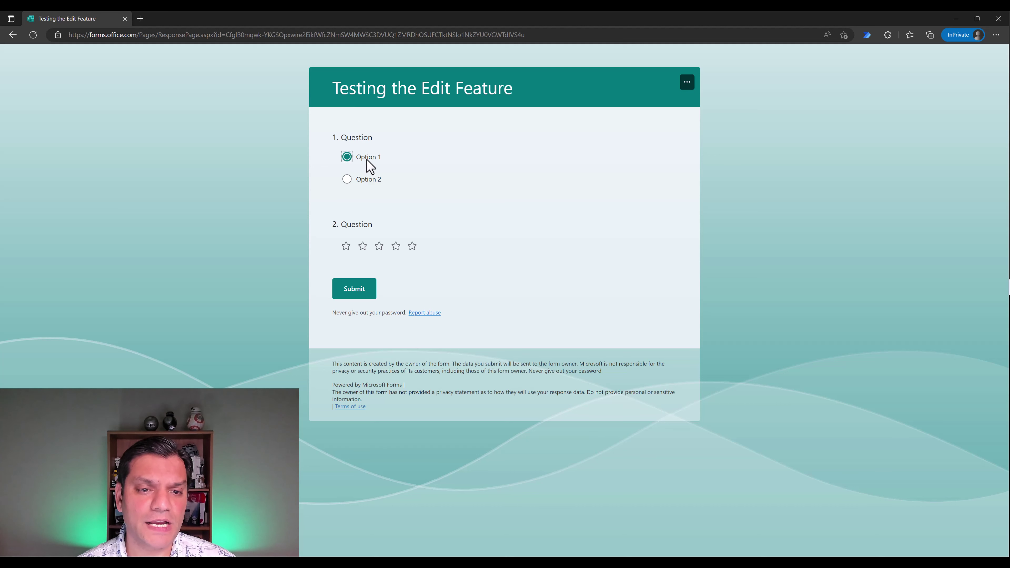
left_click(412, 246)
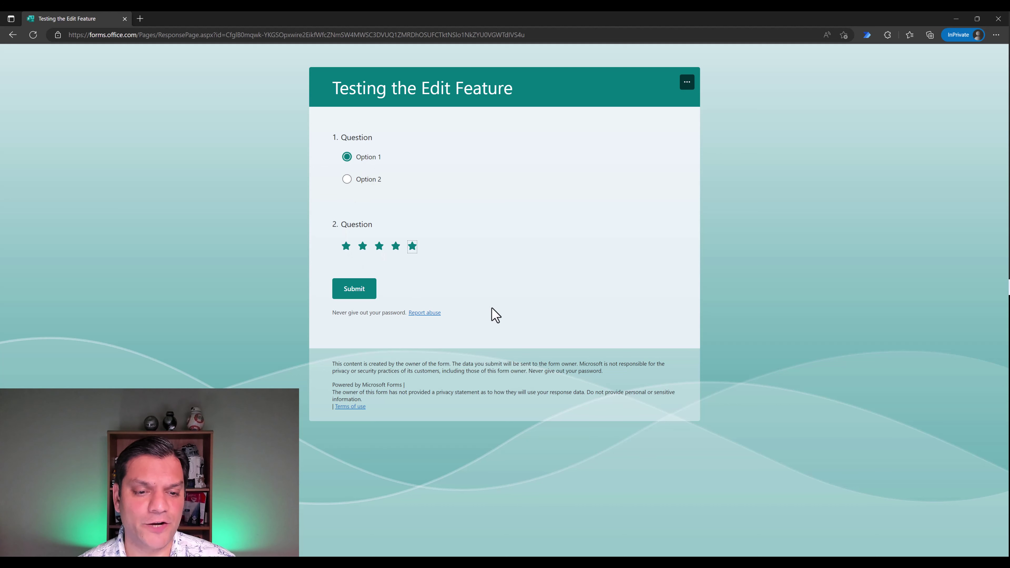
left_click(361, 293)
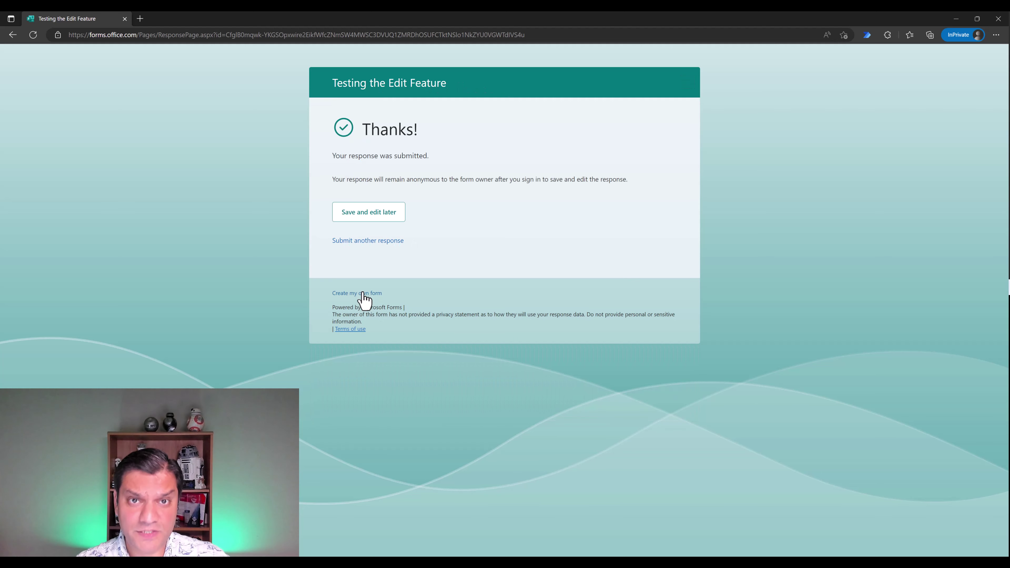
left_click(363, 217)
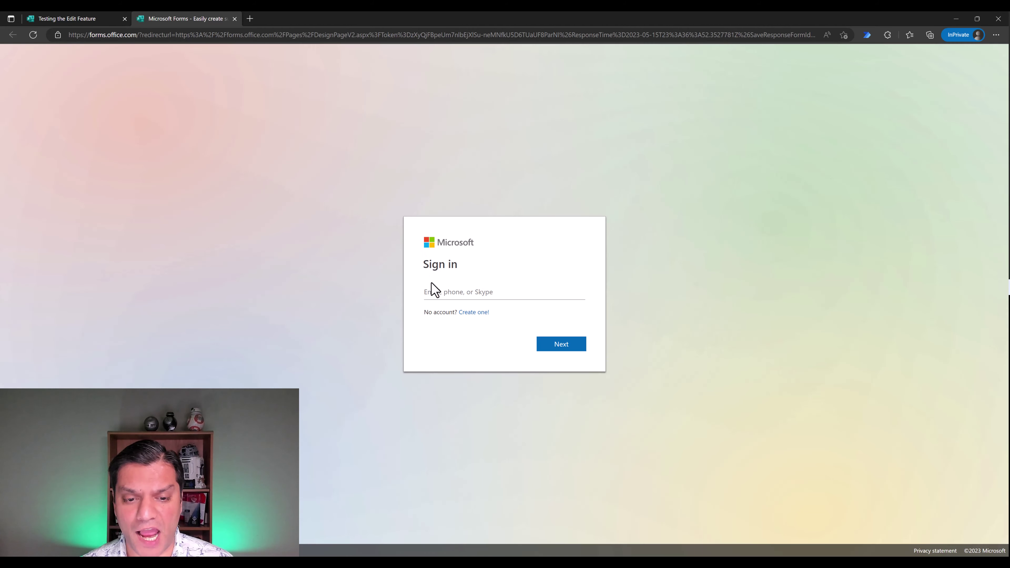
- Enter the respondent account's e-mail on the Microsoft sign-in page and continue
left_click(432, 291)
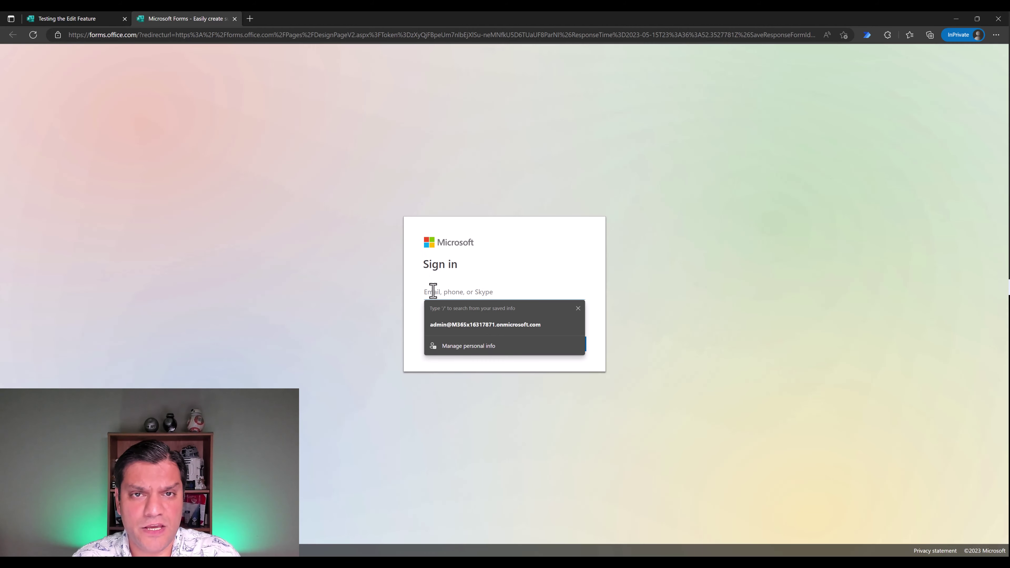
left_click(413, 169)
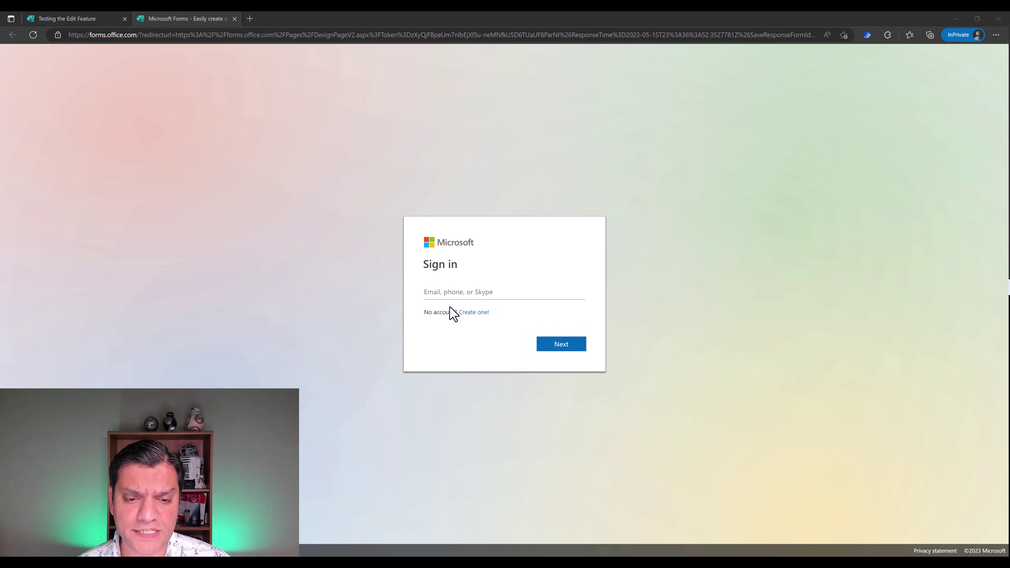
left_click(453, 292)
key("ctrl+v")
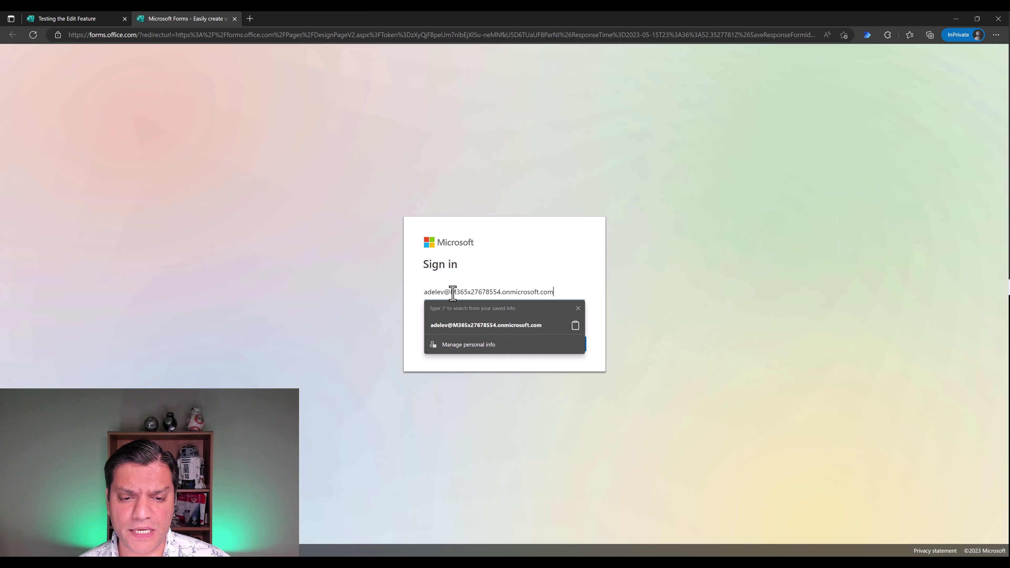
left_click(419, 320)
left_click(563, 352)
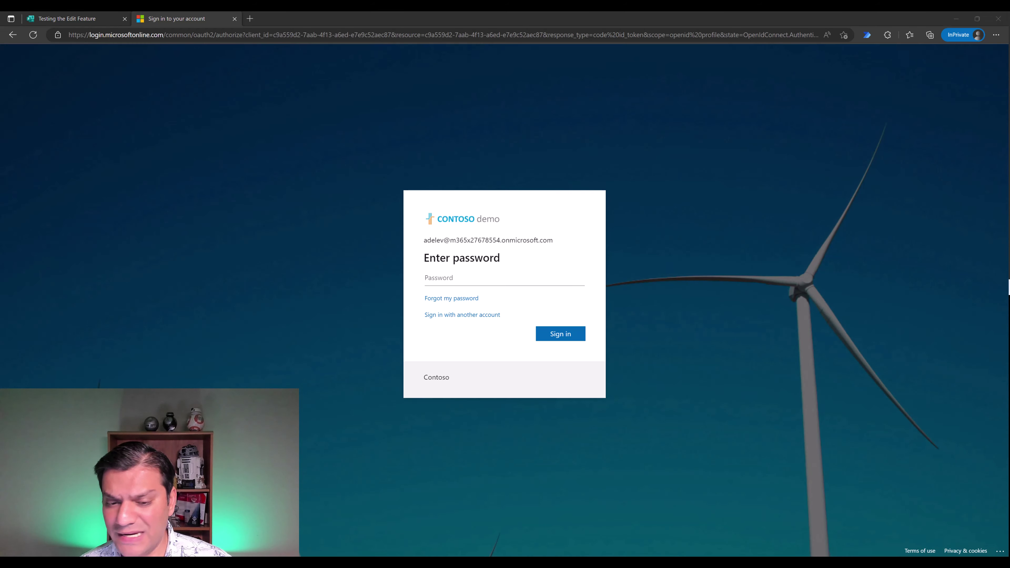
- Enter the account password, sign in, and answer No to staying signed in
left_click(487, 284)
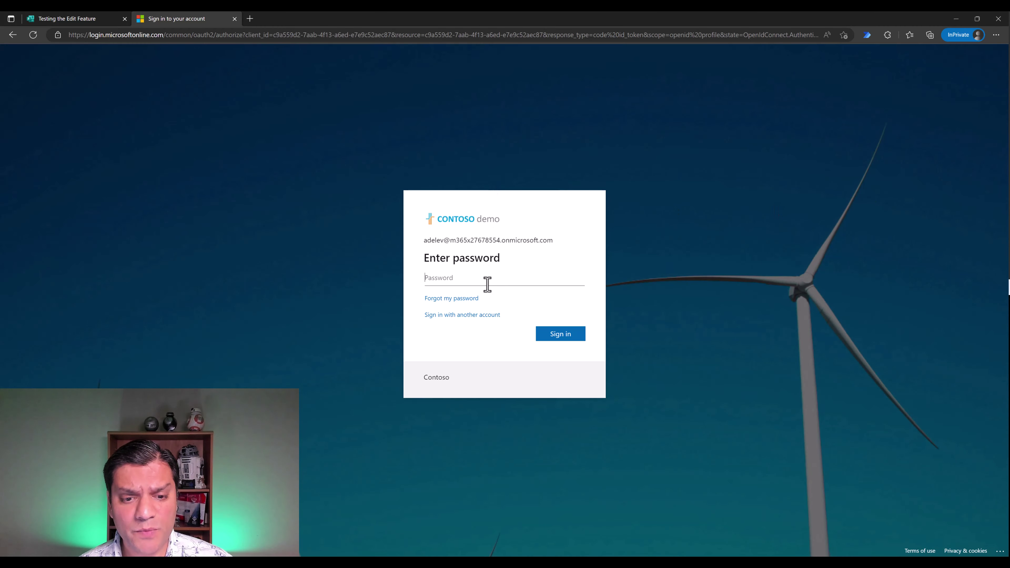
key("ctrl+v")
left_click(551, 335)
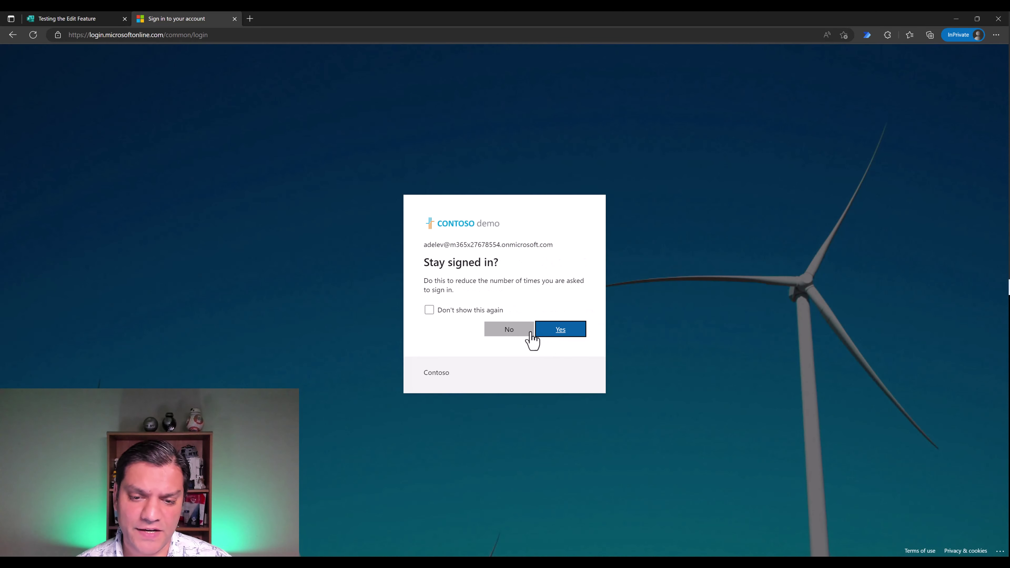
left_click(525, 336)
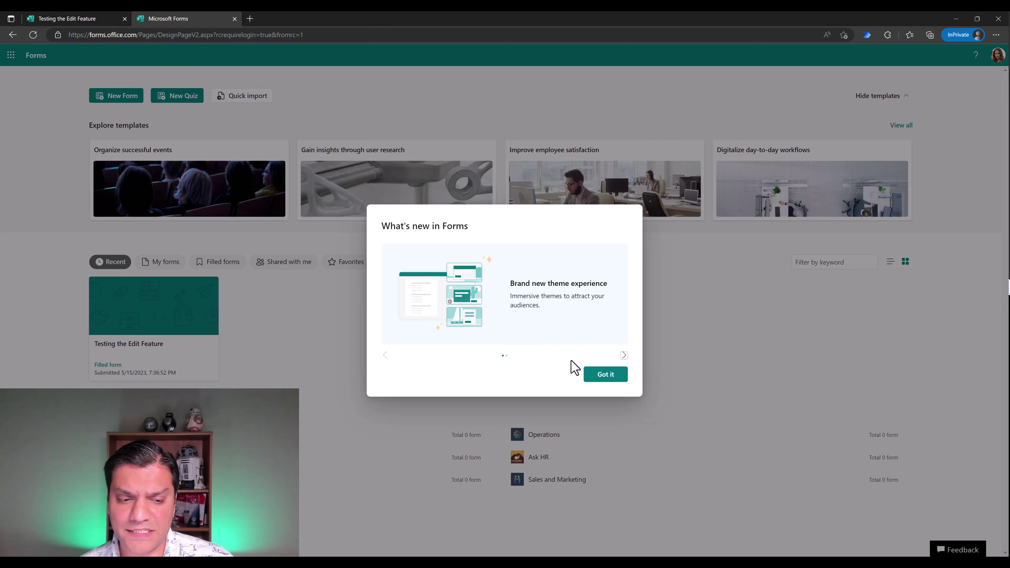
- Edit the filled Testing the Edit Feature response to Option 2 with three stars and resubmit
left_click(590, 376)
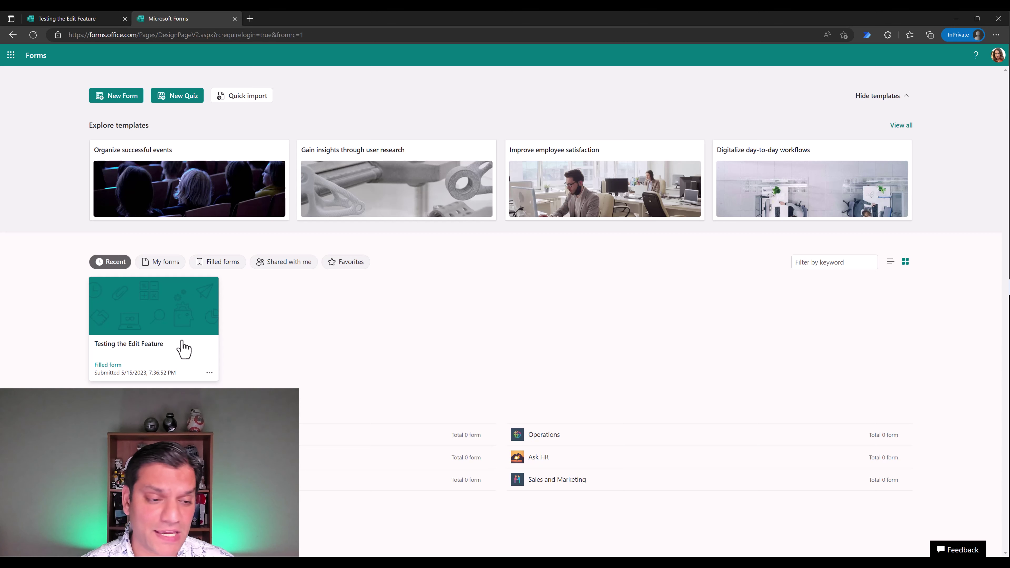
left_click(182, 349)
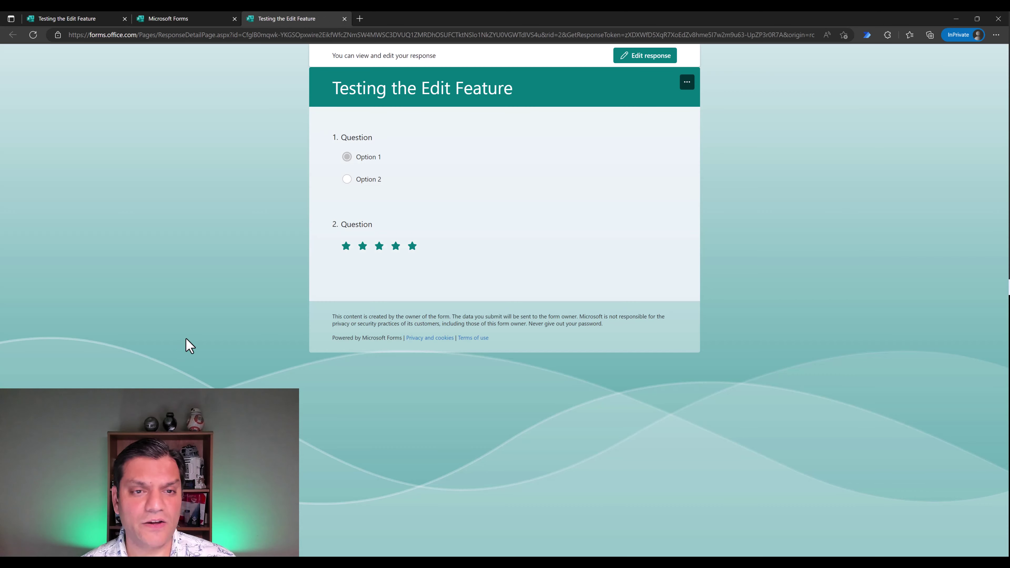
left_click(667, 60)
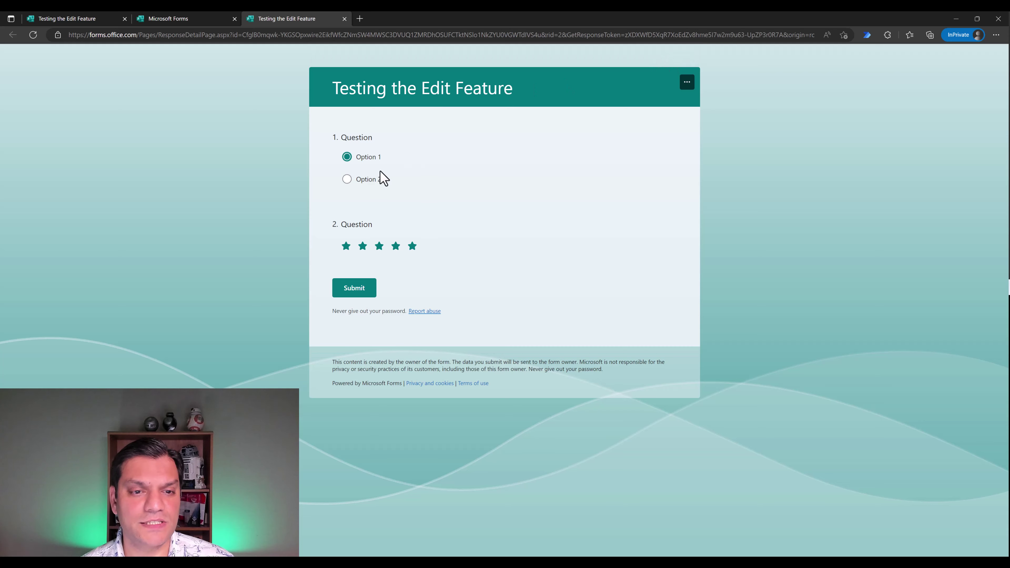
left_click(373, 181)
left_click(379, 245)
left_click(367, 289)
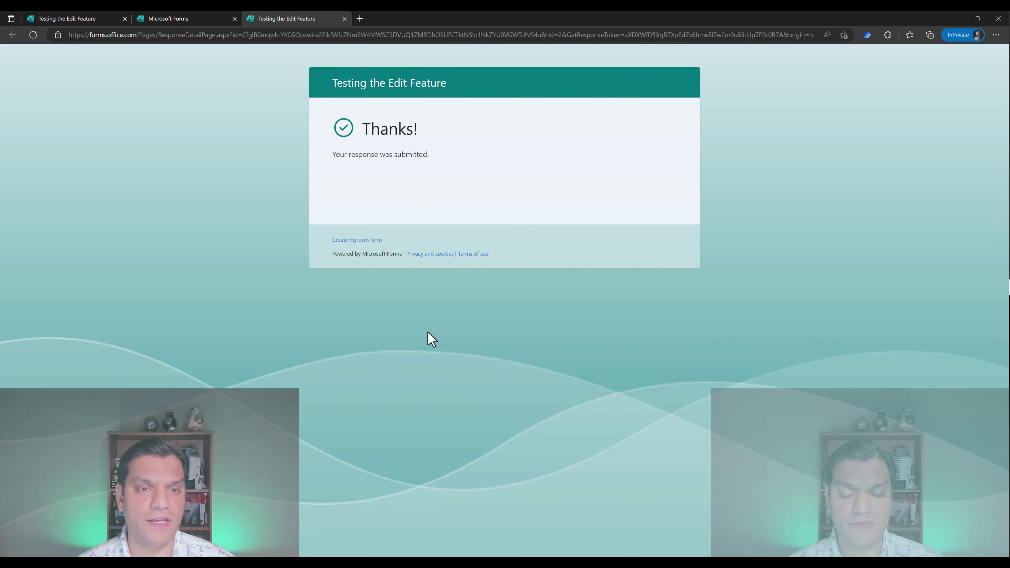
- Close the sharing dialog in the designer window and show My forms on Forms home
key("alt+Tab")
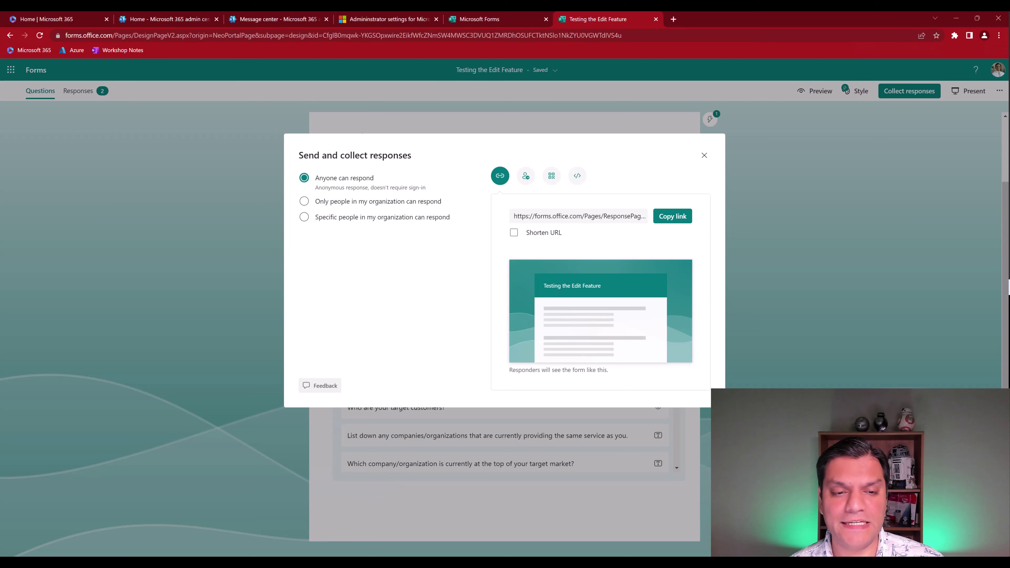
left_click(704, 156)
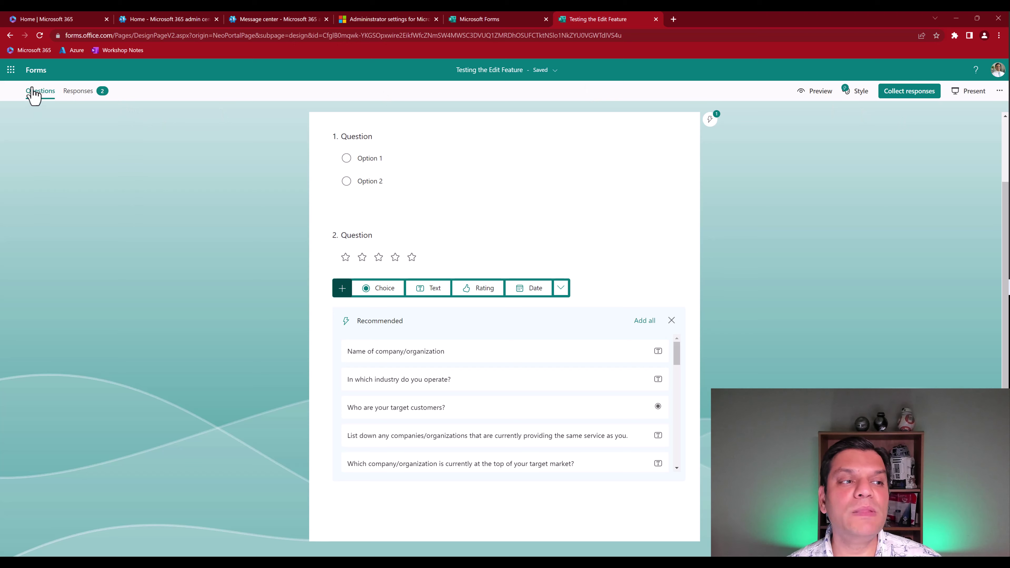
left_click(38, 71)
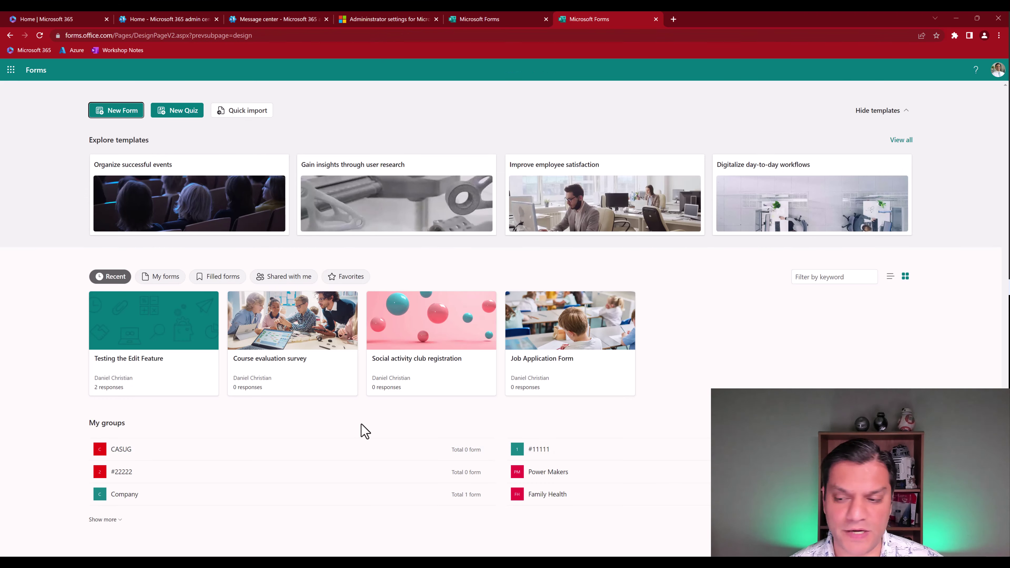
left_click(164, 278)
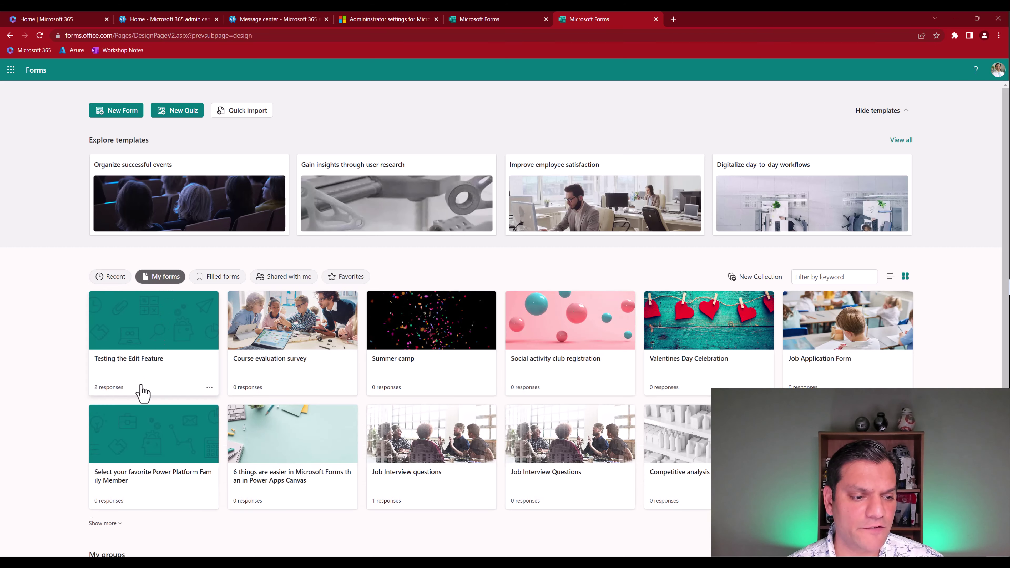
- Delete the Testing the Edit Feature form and return to the respondent's window
left_click(209, 388)
left_click(228, 487)
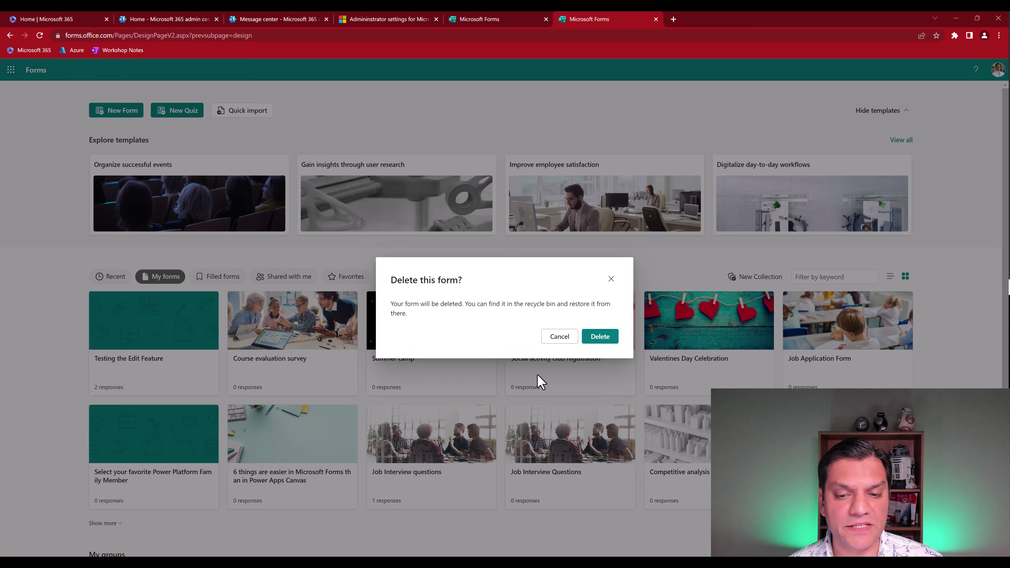
left_click(599, 341)
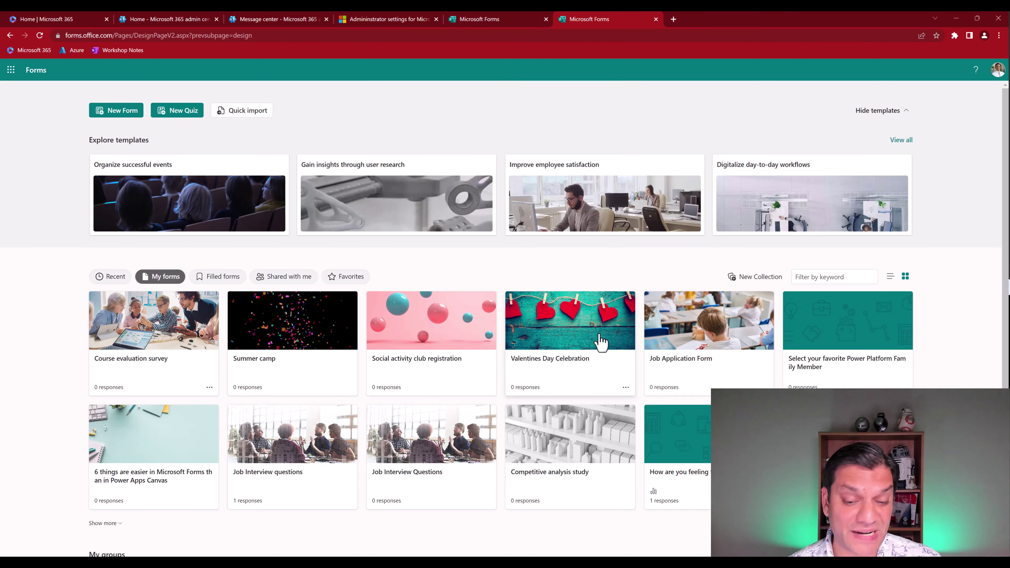
mouse_move(585, 563)
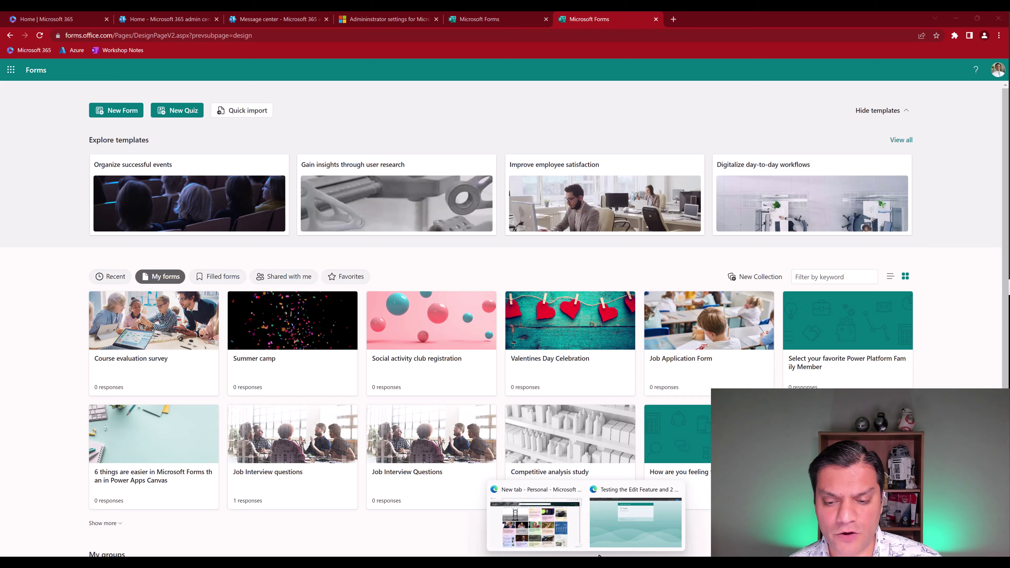
left_click(608, 534)
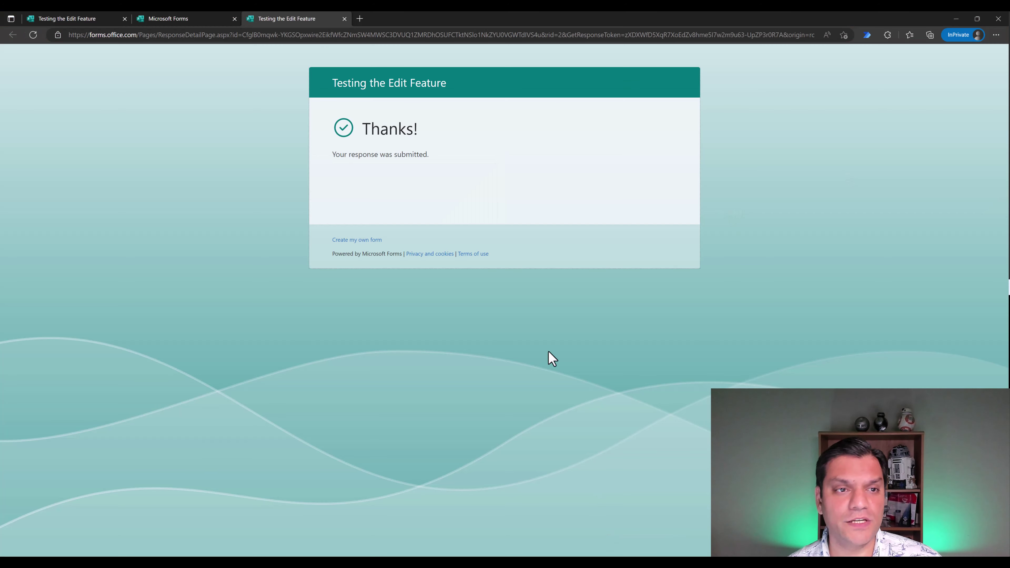
- Refresh the respondent's Forms home and confirm the deleted form no longer opens
left_click(345, 18)
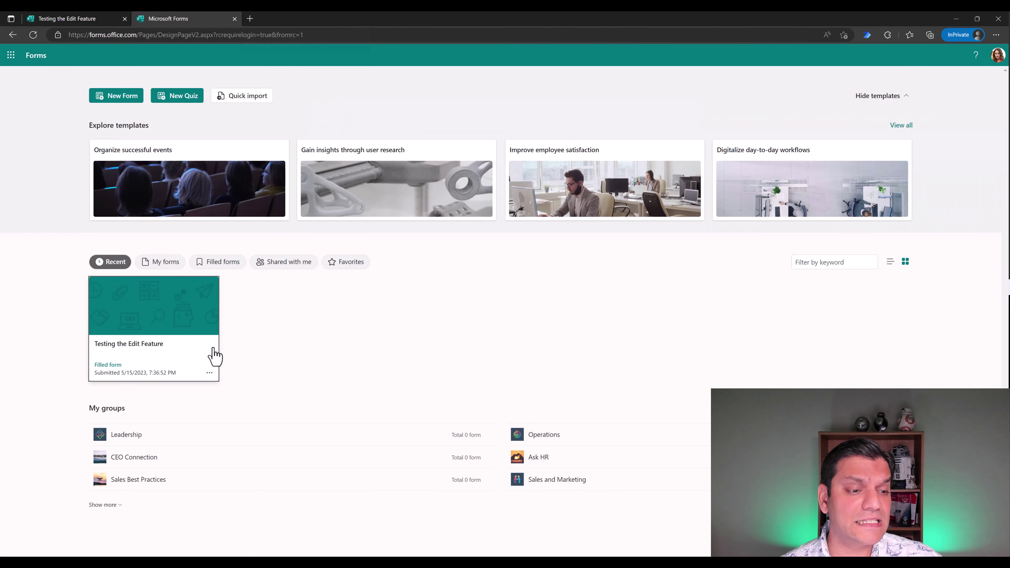
left_click(39, 32)
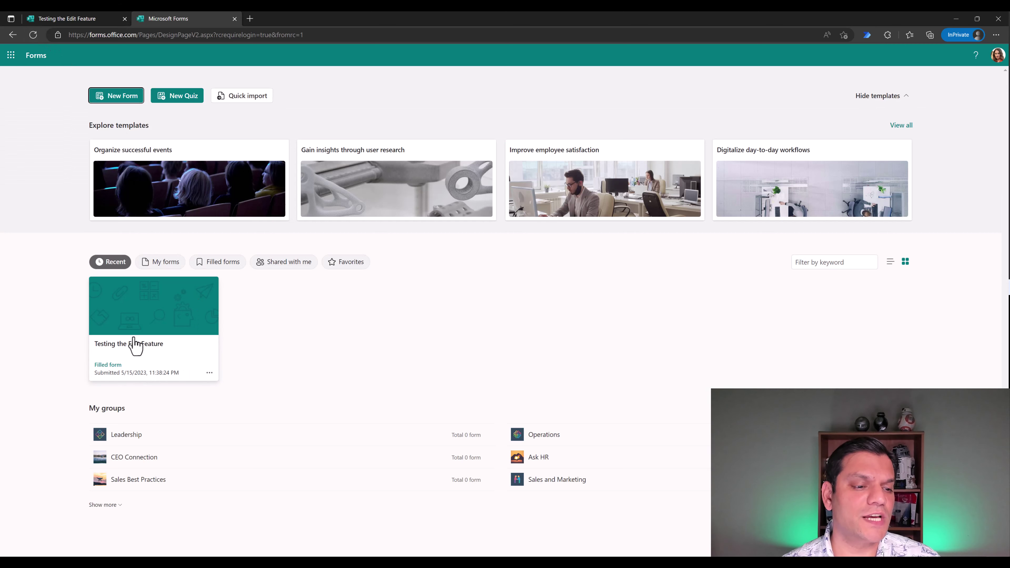
left_click(136, 344)
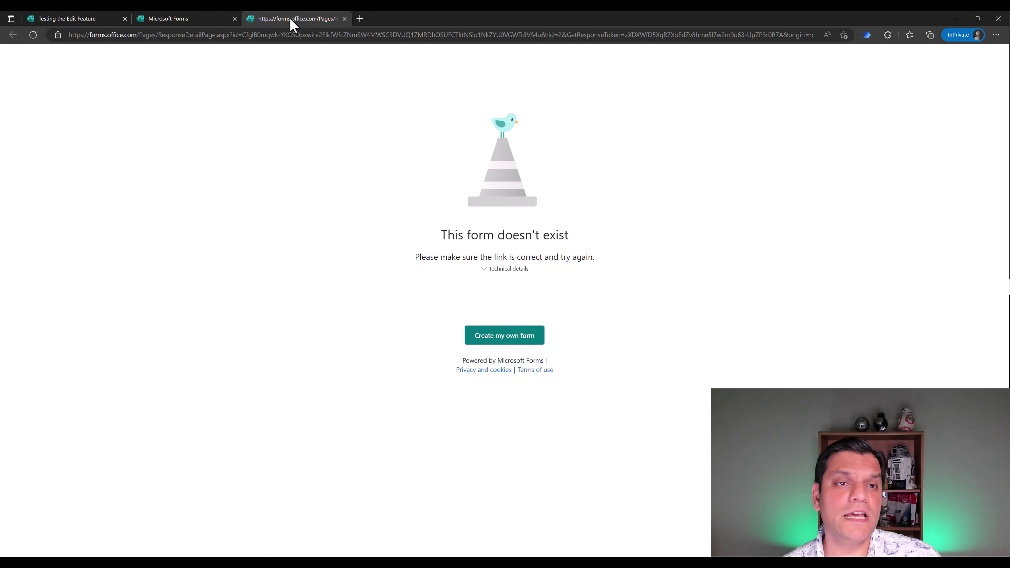
left_click(344, 19)
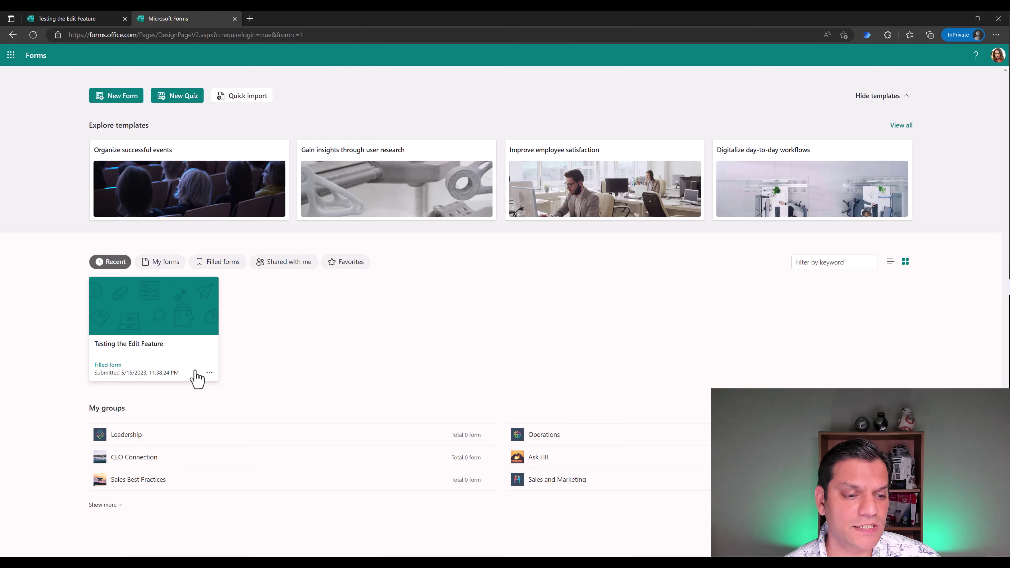
- Remove the form card from Recent, then from the portal under Filled forms
left_click(210, 374)
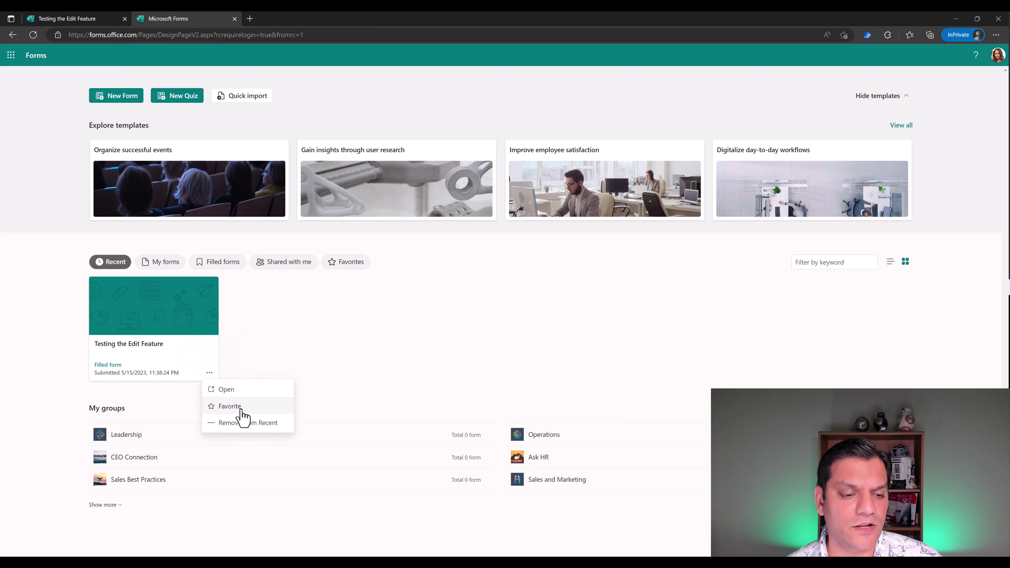
left_click(236, 422)
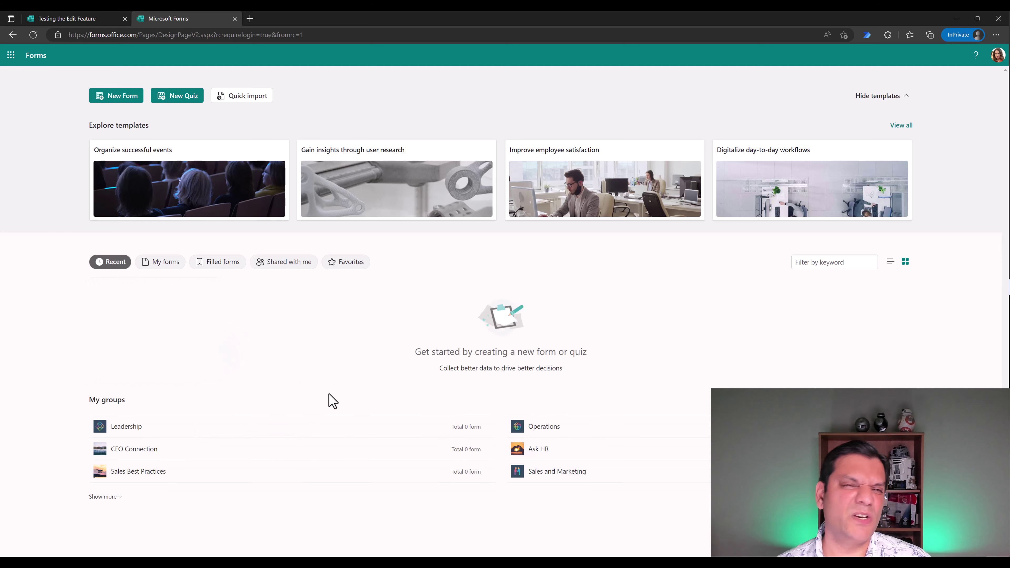
left_click(230, 264)
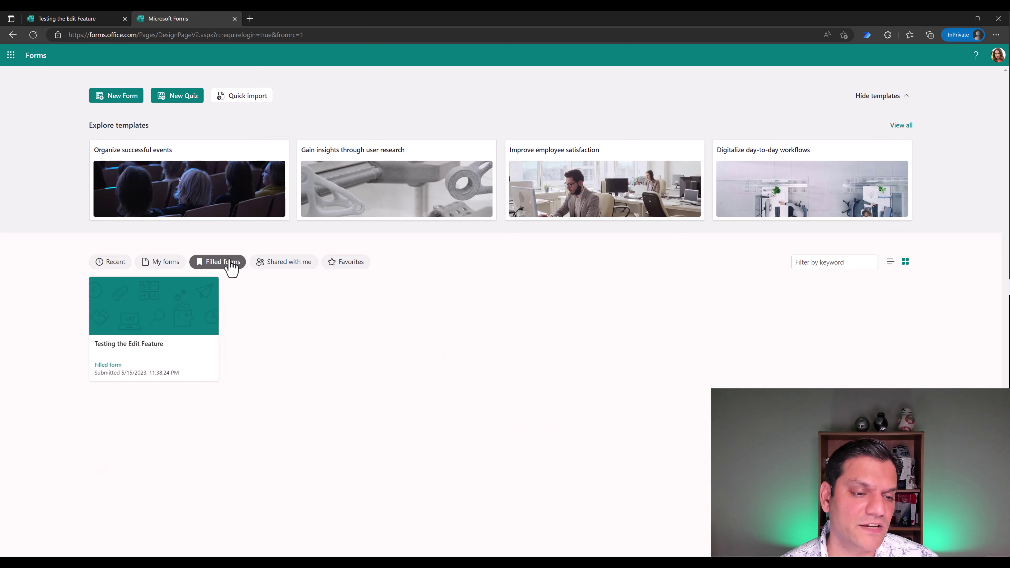
left_click(209, 374)
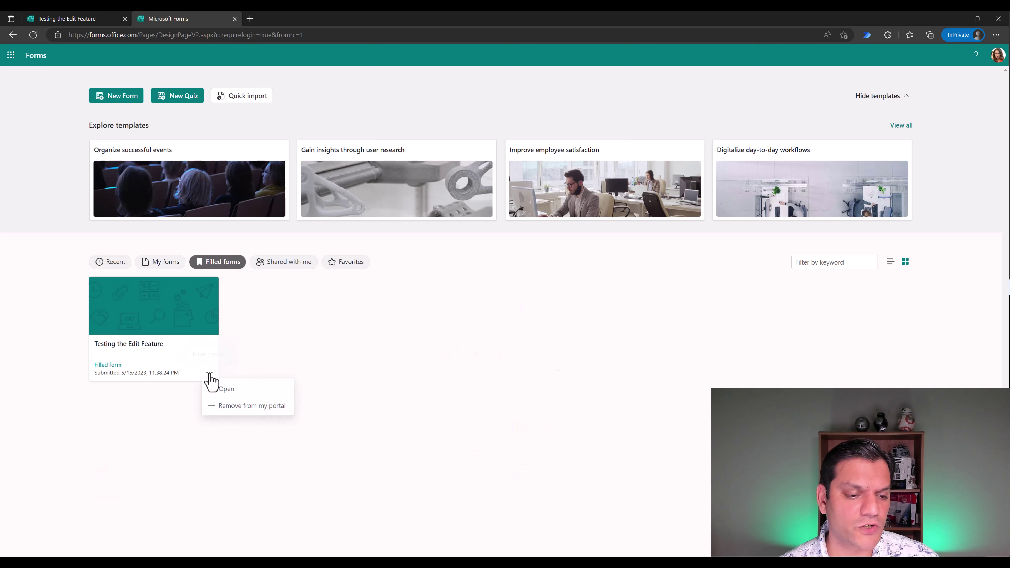
left_click(240, 407)
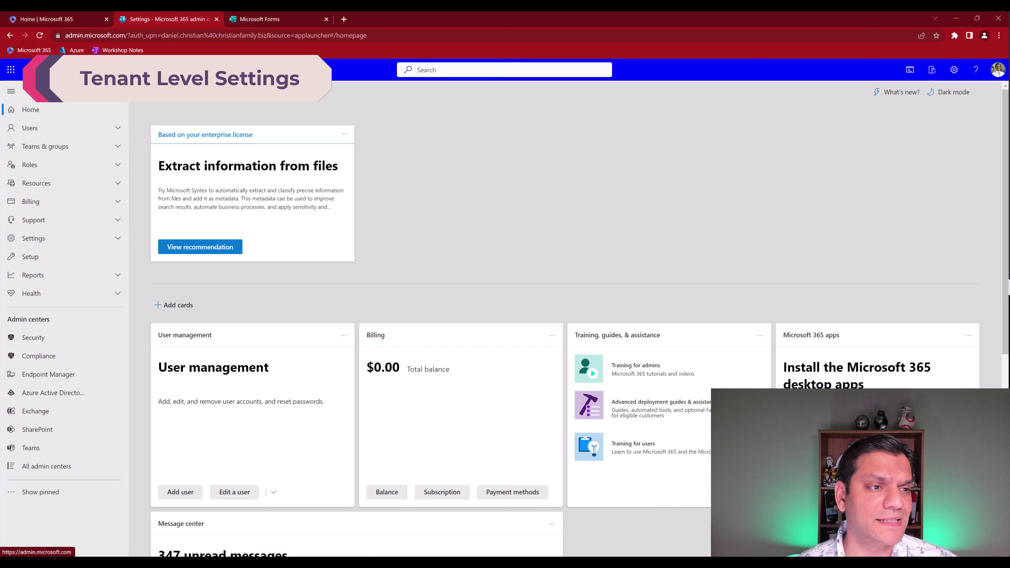
- Find Microsoft Forms under Org settings by searching 'forms'
left_click(63, 240)
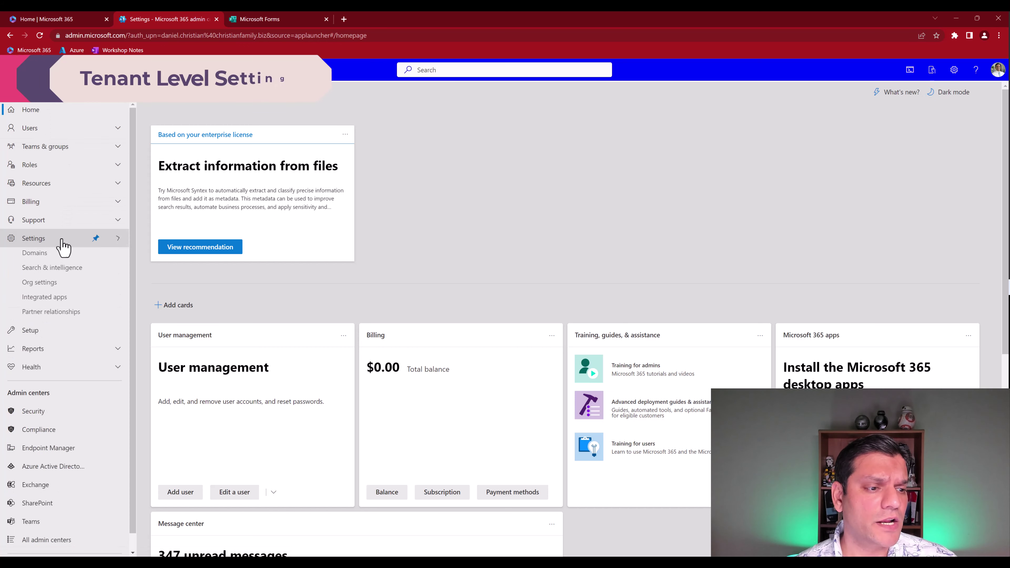
left_click(40, 284)
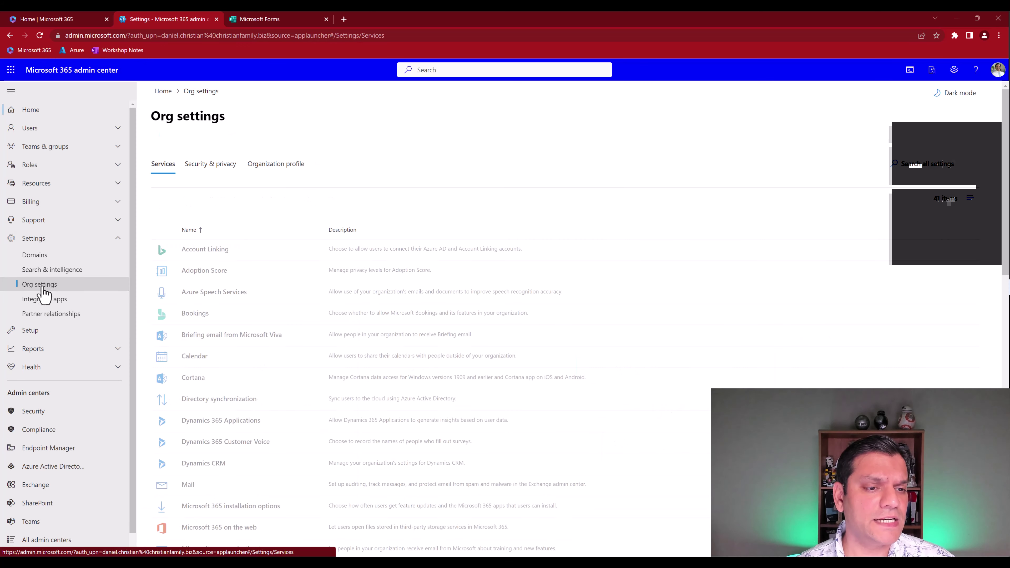
left_click(906, 164)
type("forms")
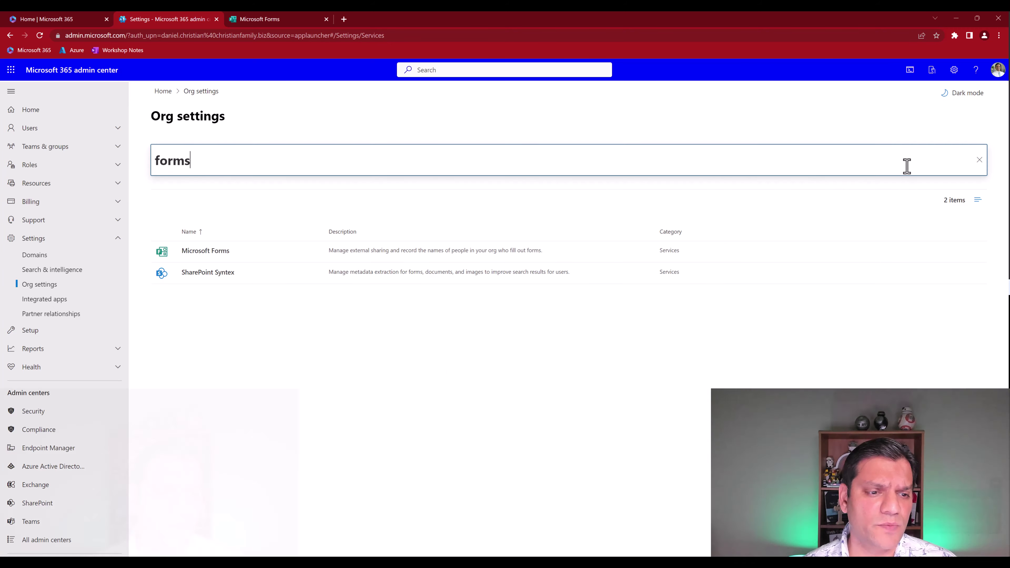
left_click(217, 253)
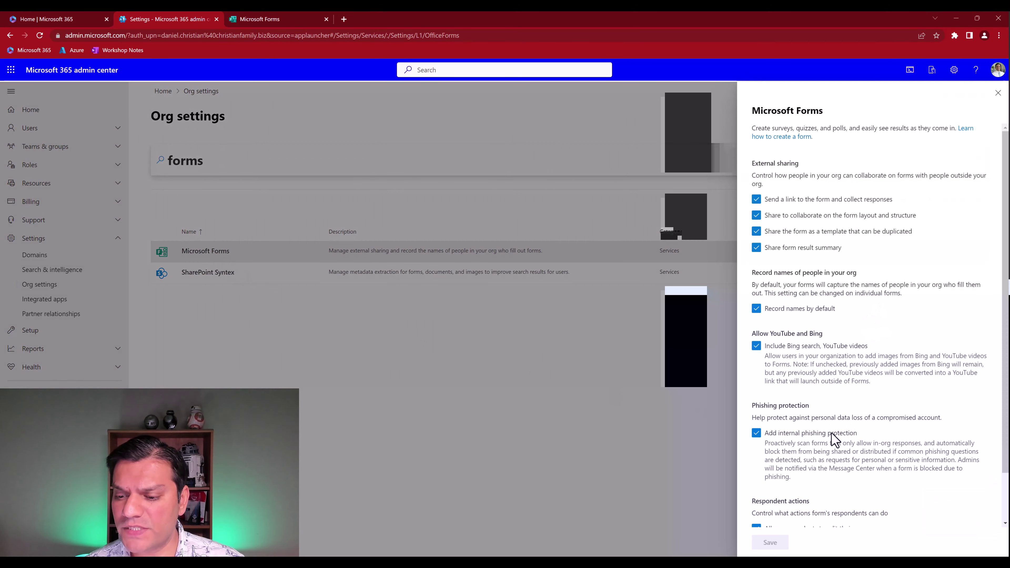
- Uncheck Allow respondents to edit their responses and save the Forms settings
scroll(811, 452, "down", 2)
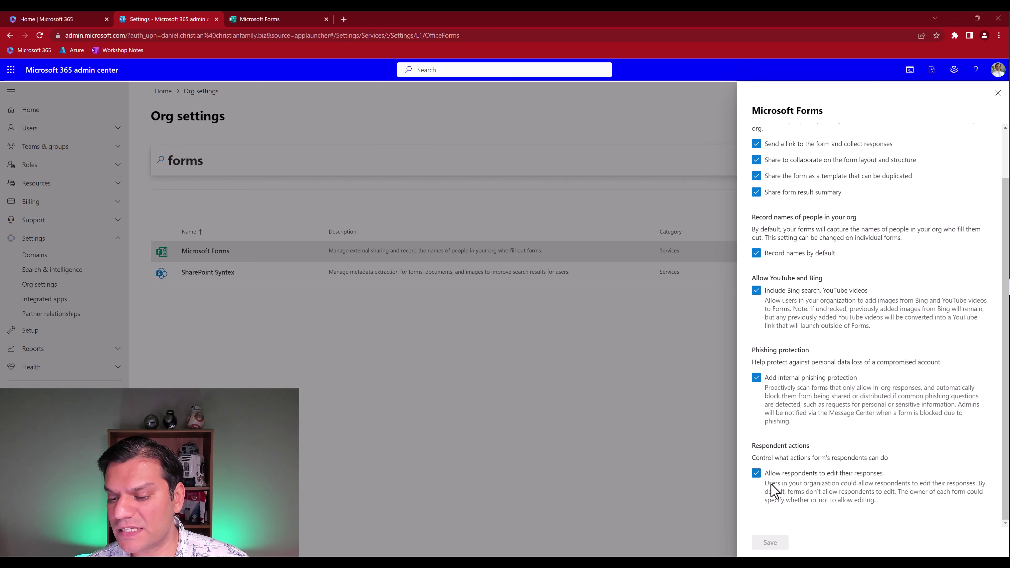
left_click(755, 474)
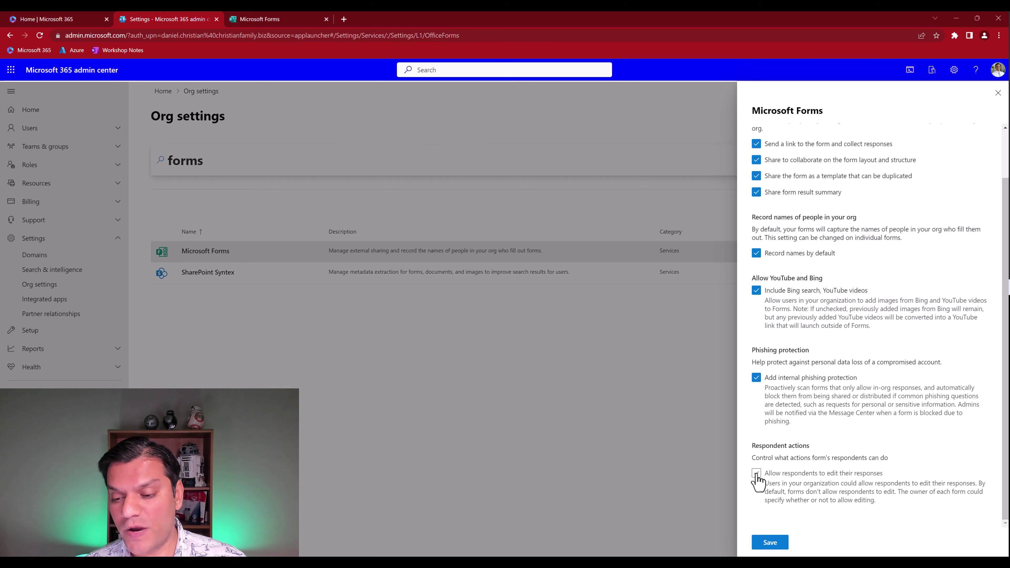
left_click(766, 543)
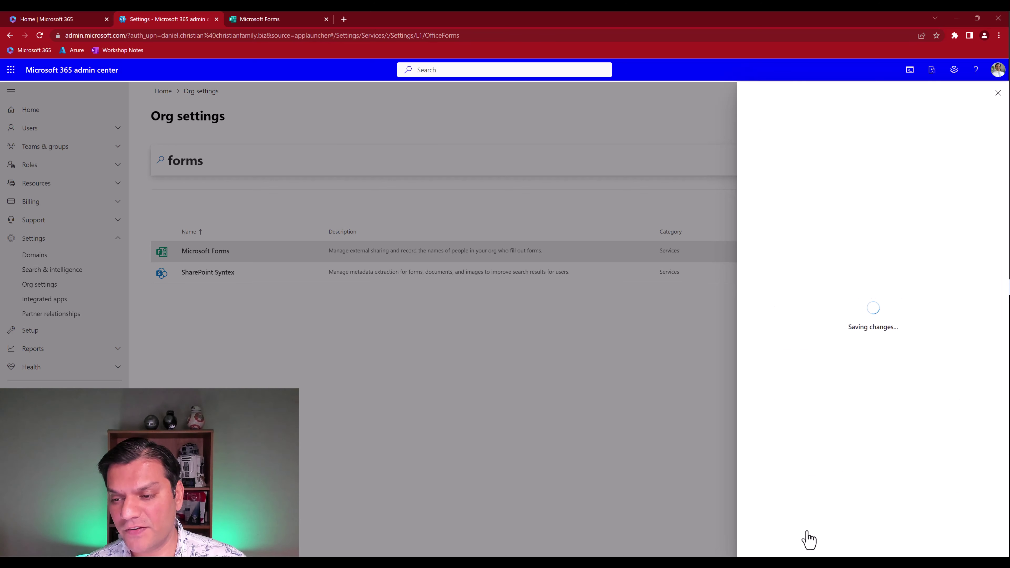
left_click(34, 18)
- Launch Forms from the app launcher, create a blank form, and view its Settings
left_click(13, 70)
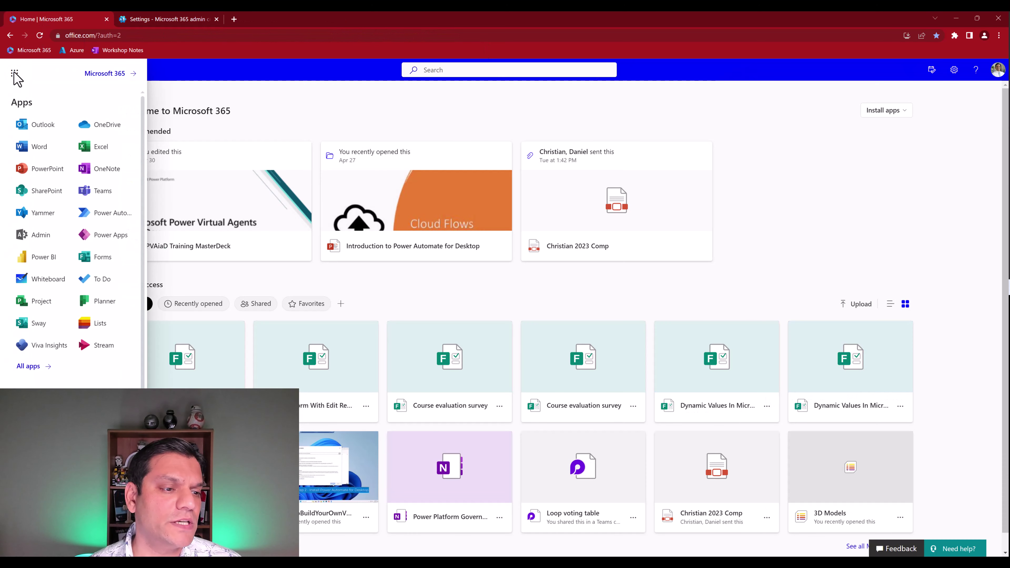
left_click(103, 259)
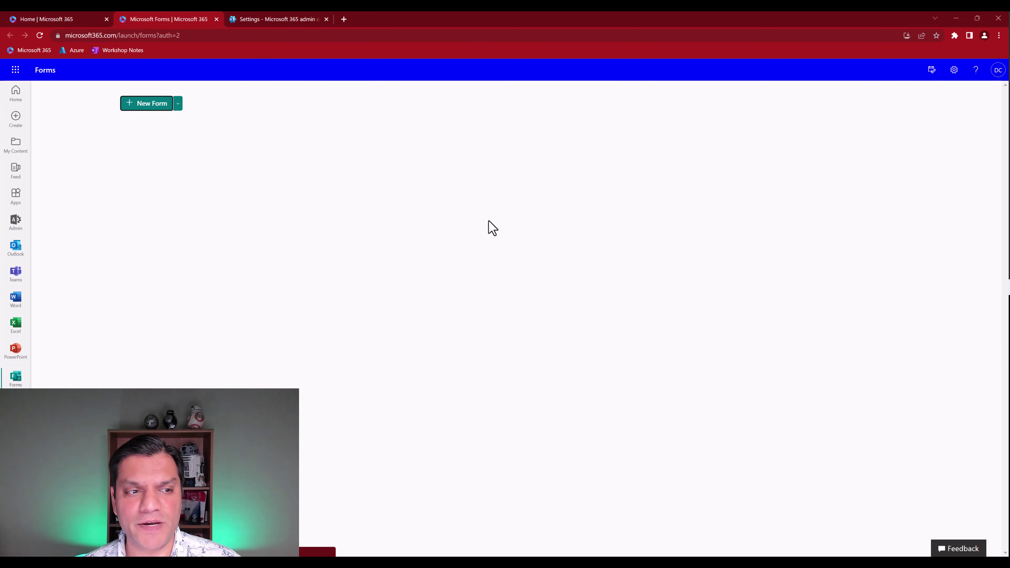
left_click(172, 104)
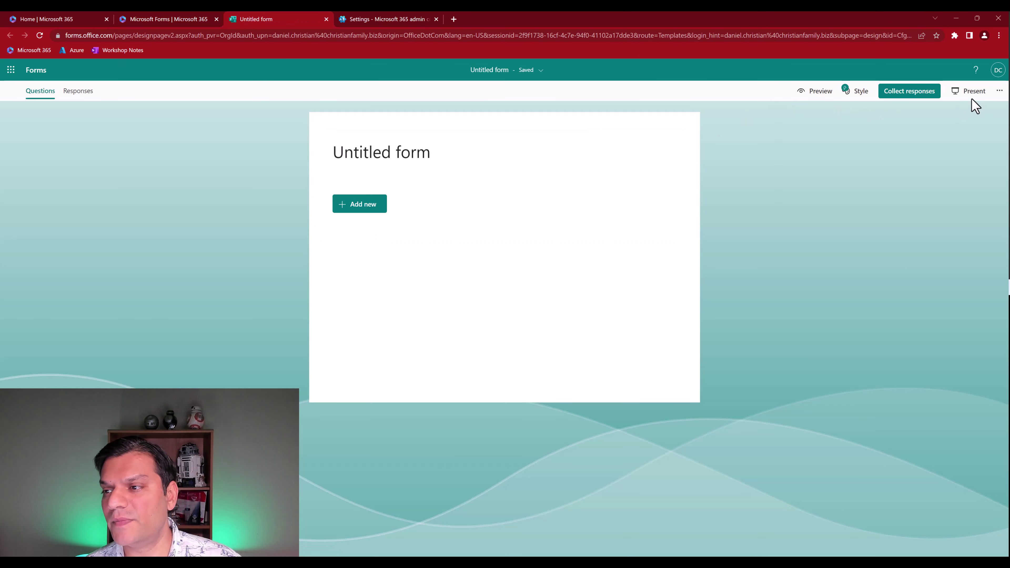
left_click(999, 91)
left_click(962, 131)
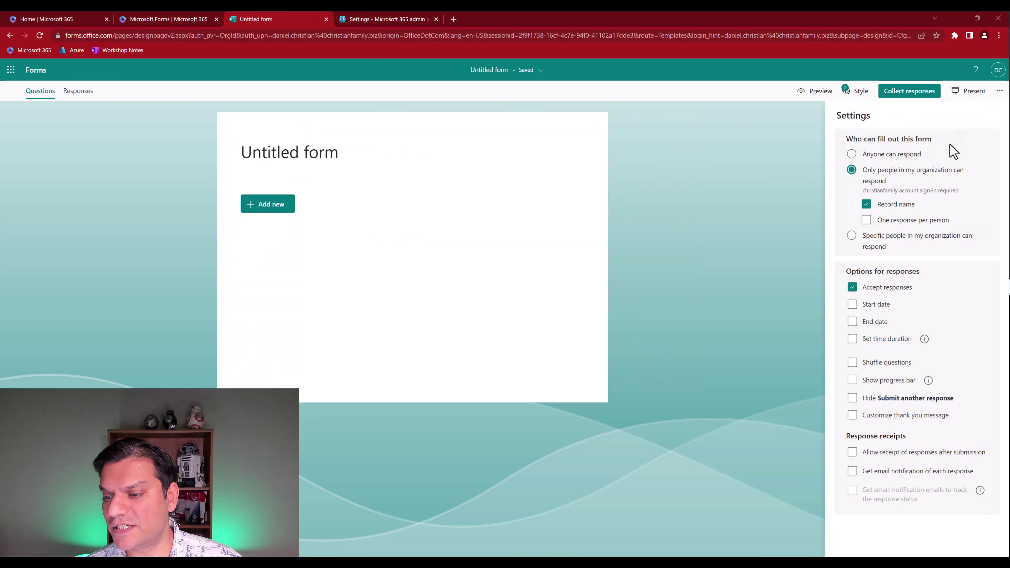